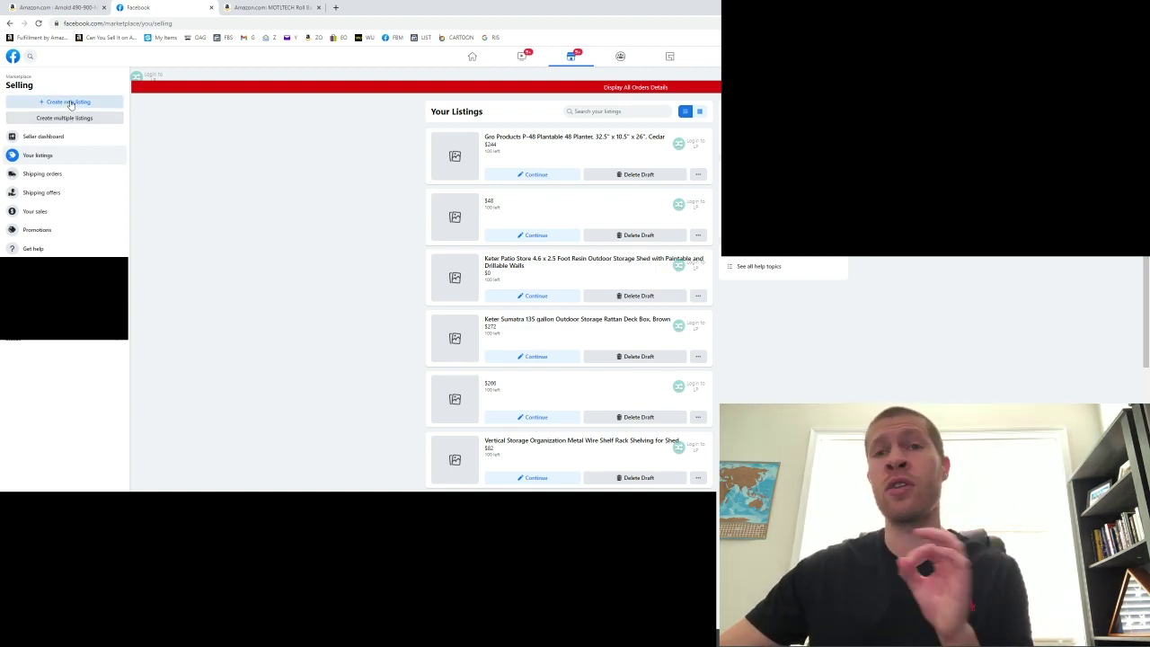
# Try starting a single item-for-sale listing, then back out to your listings
pyautogui.click(68, 103)
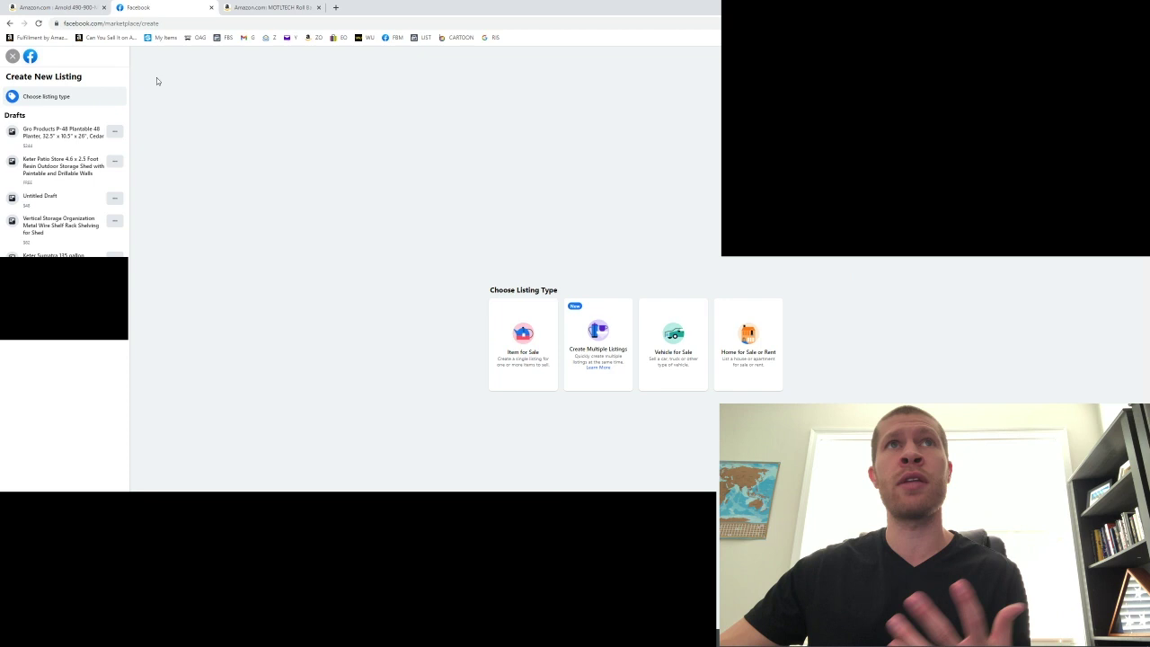
pyautogui.click(534, 339)
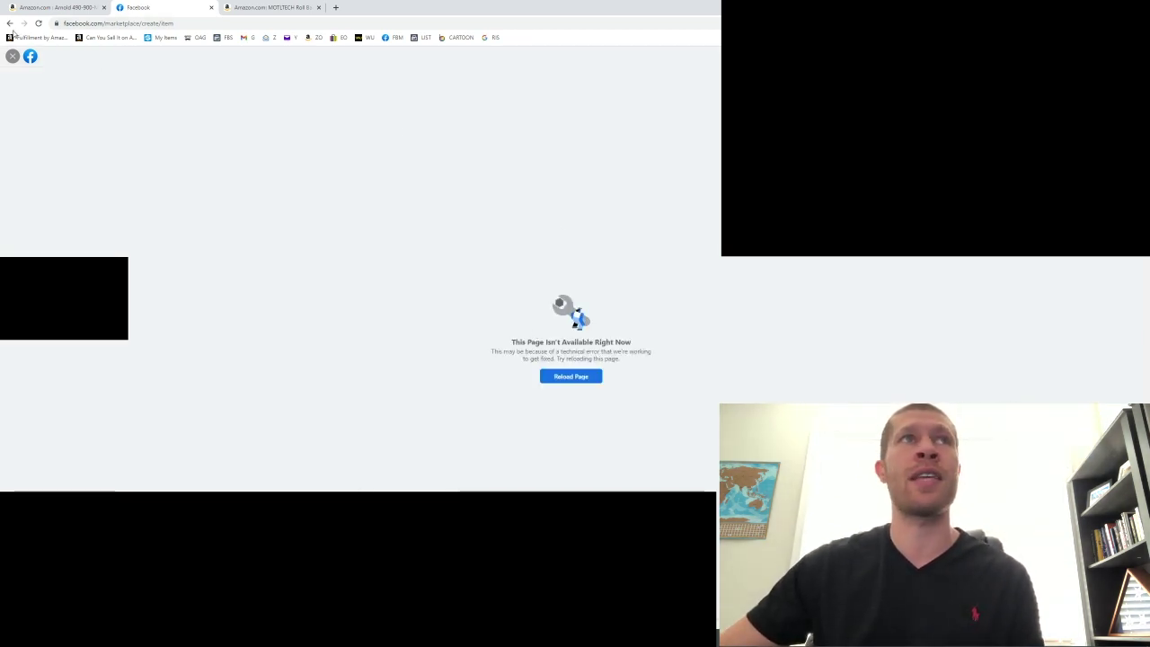
pyautogui.click(9, 24)
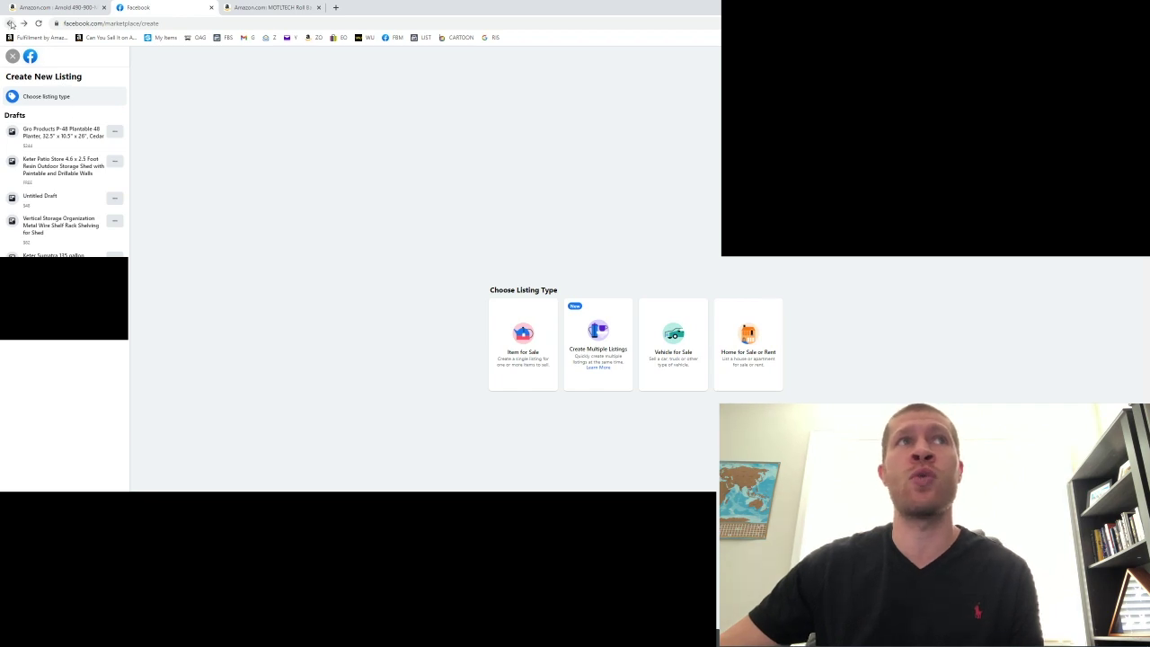
pyautogui.click(9, 24)
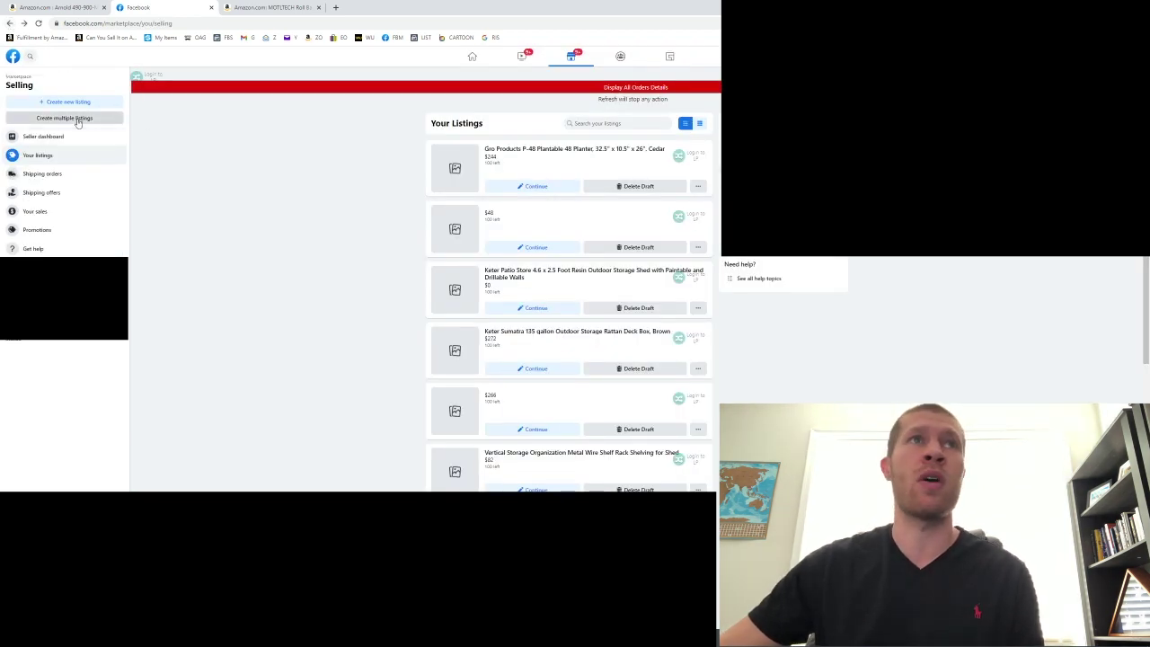
# Download the bulk listing template from Create multiple listings and open the CSV
pyautogui.click(78, 119)
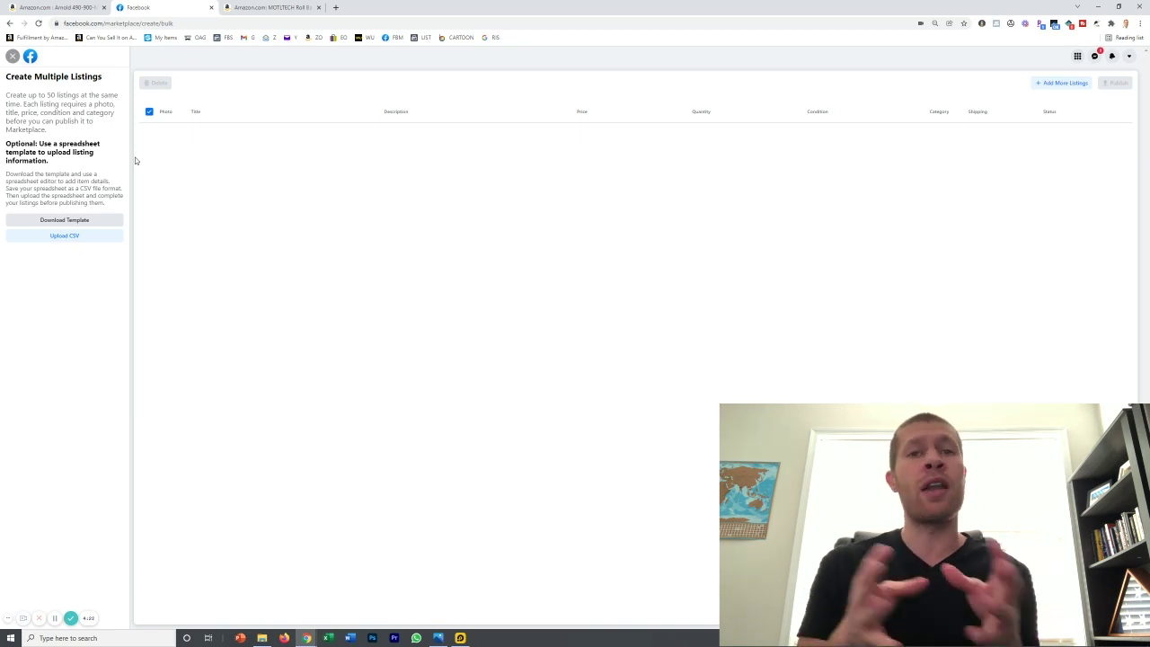
pyautogui.click(73, 221)
pyautogui.click(49, 617)
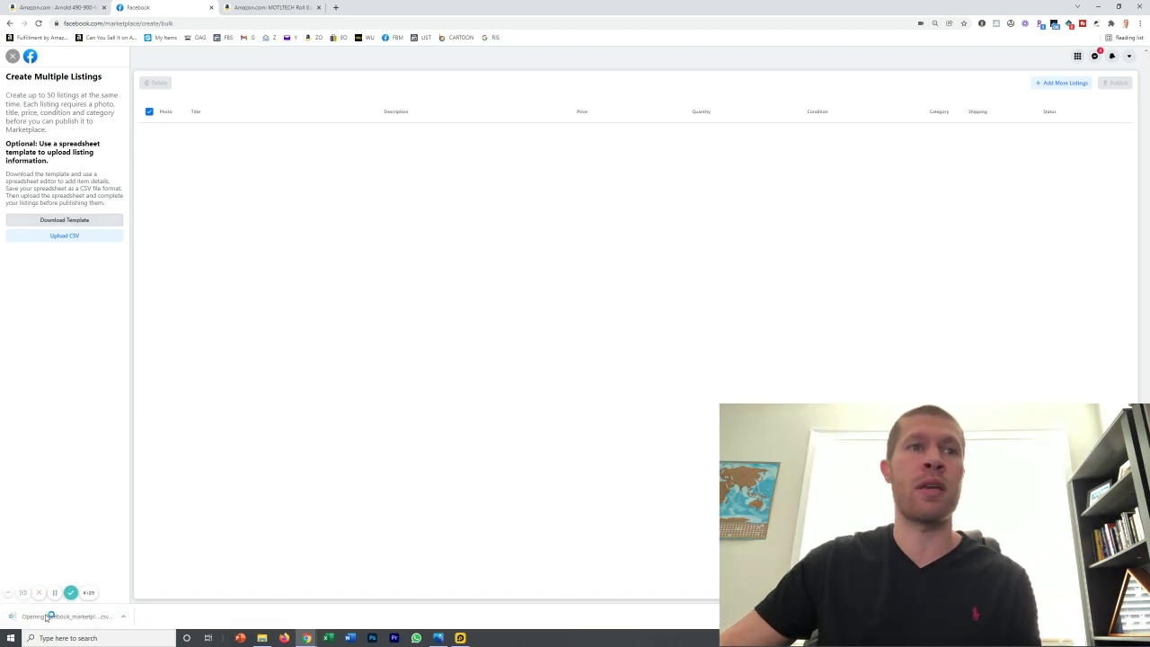
# Widen template columns A and B, close it unsaved, and open FBM from Downloads
pyautogui.moveTo(41, 97); pyautogui.dragTo(165, 97)
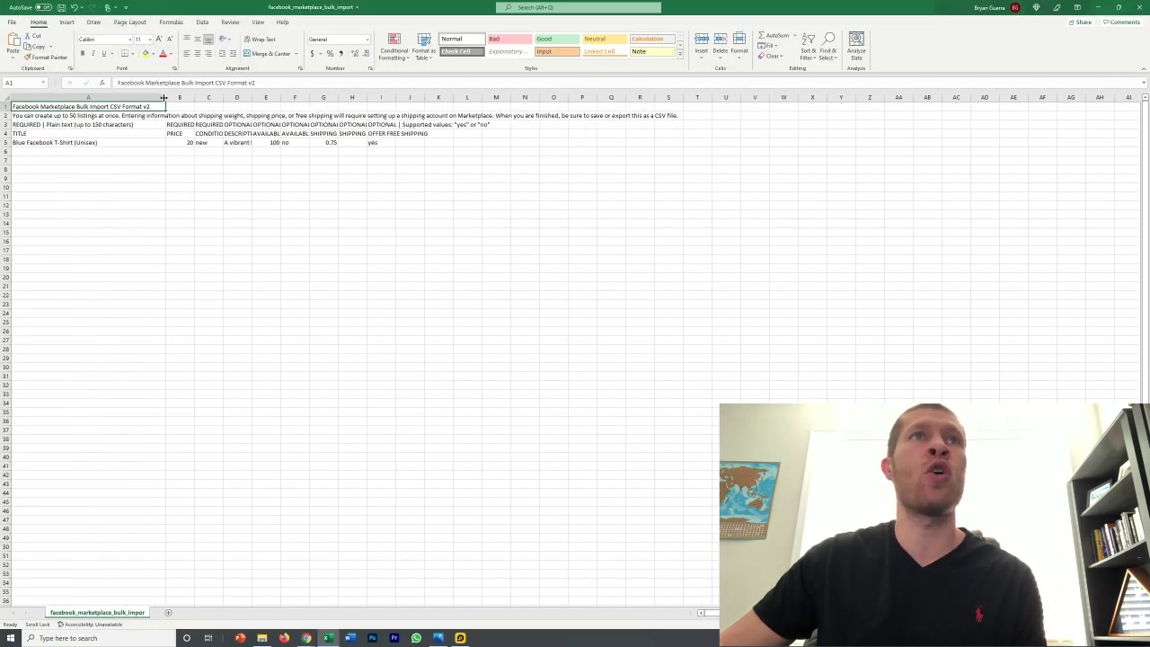
pyautogui.moveTo(293, 93); pyautogui.dragTo(293, 95)
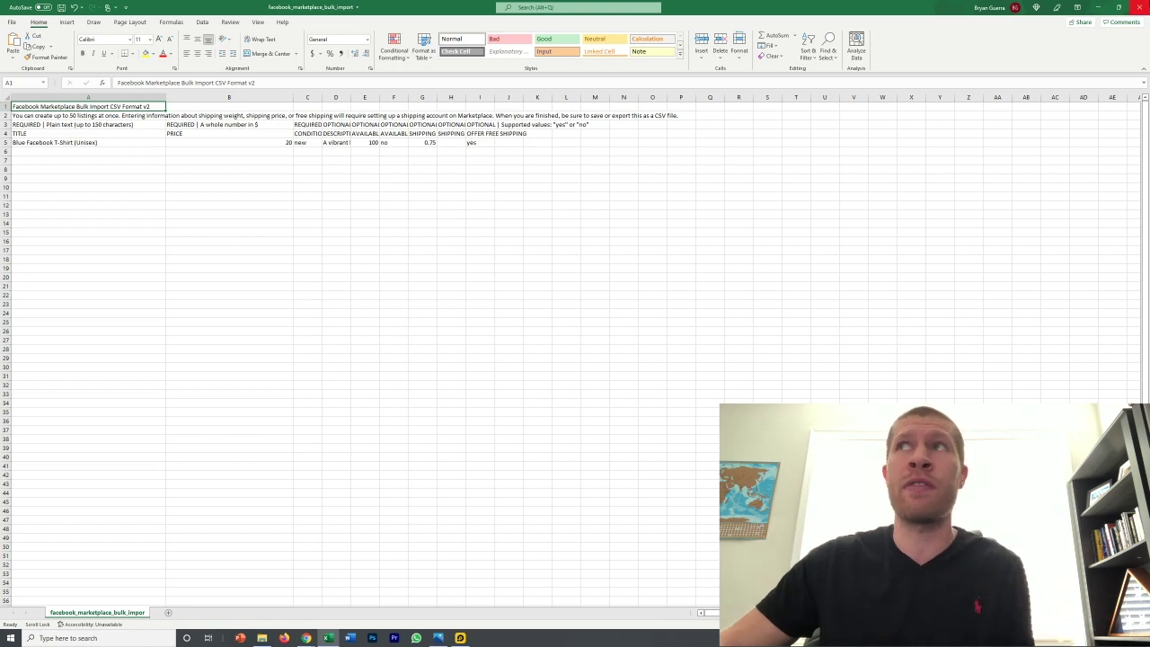
pyautogui.hotkey('ctrl', 'w')
pyautogui.click(567, 329)
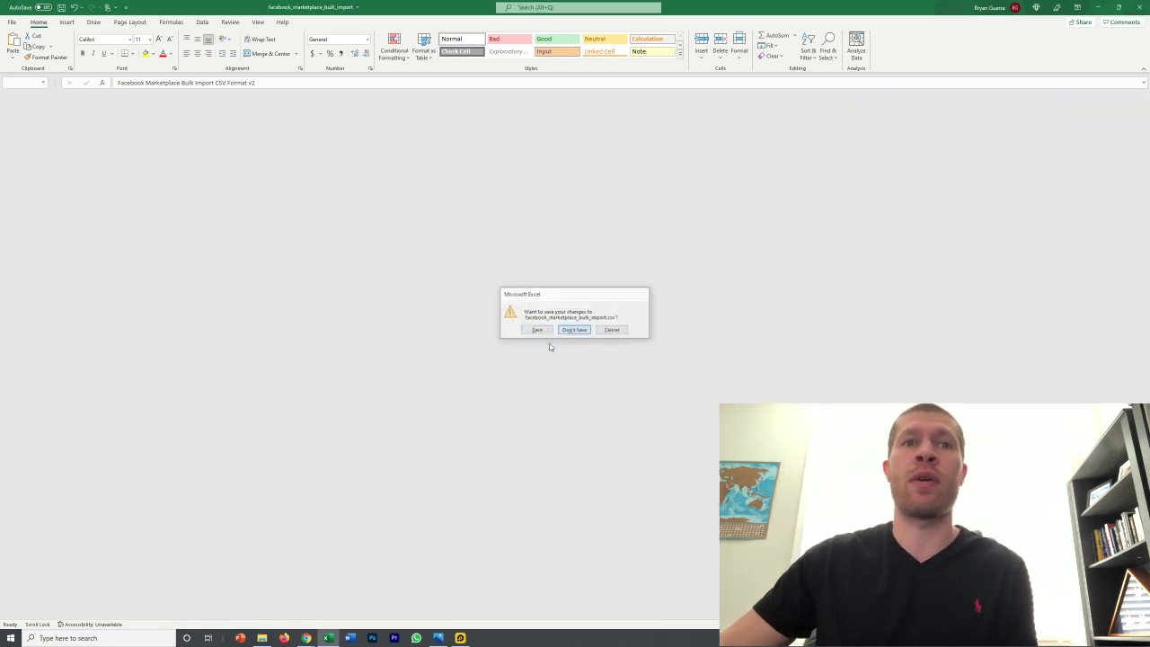
pyautogui.click(261, 638)
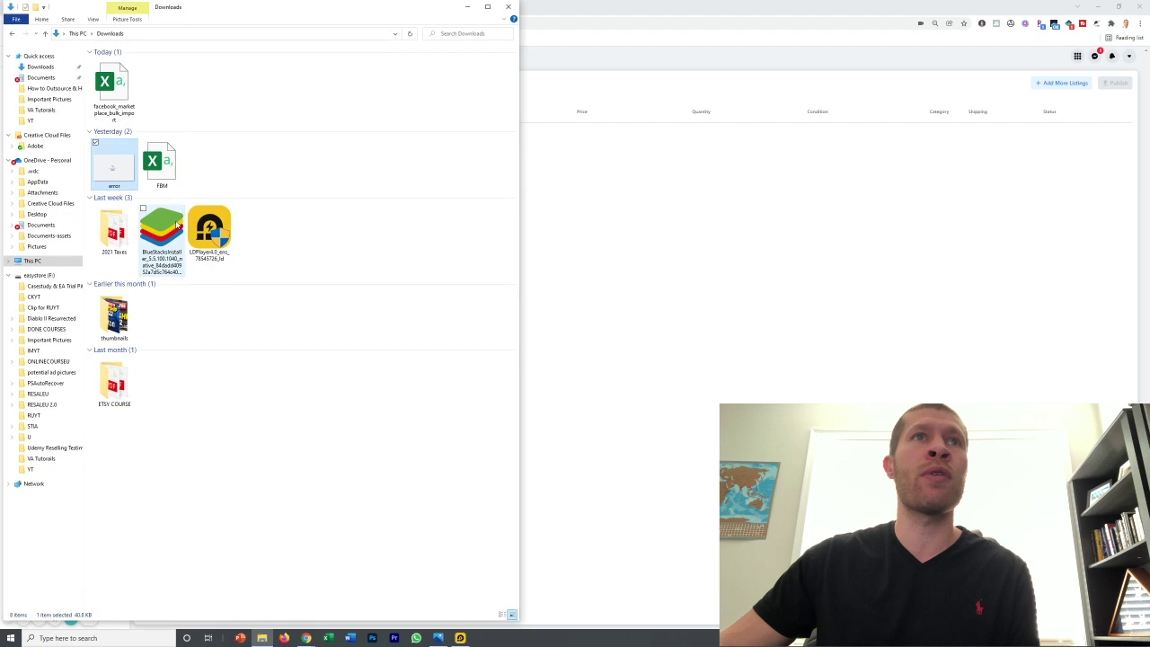
pyautogui.doubleClick(162, 164)
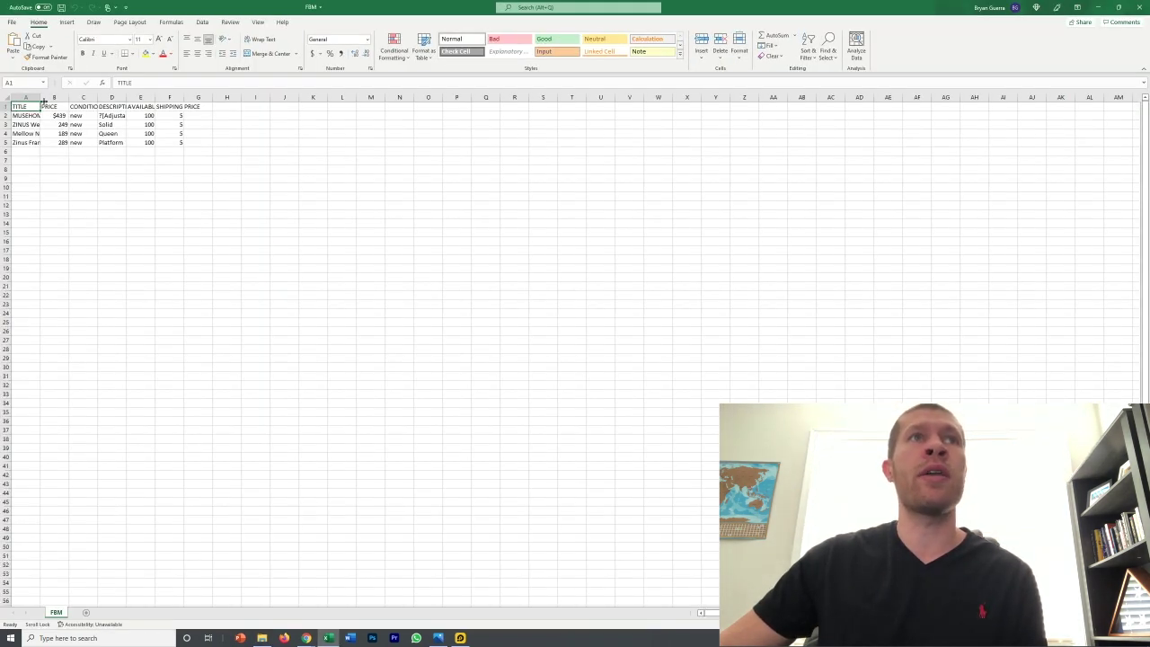
# Widen columns A, D and E to show titles, descriptions and available inventory
pyautogui.moveTo(43, 102); pyautogui.dragTo(258, 97)
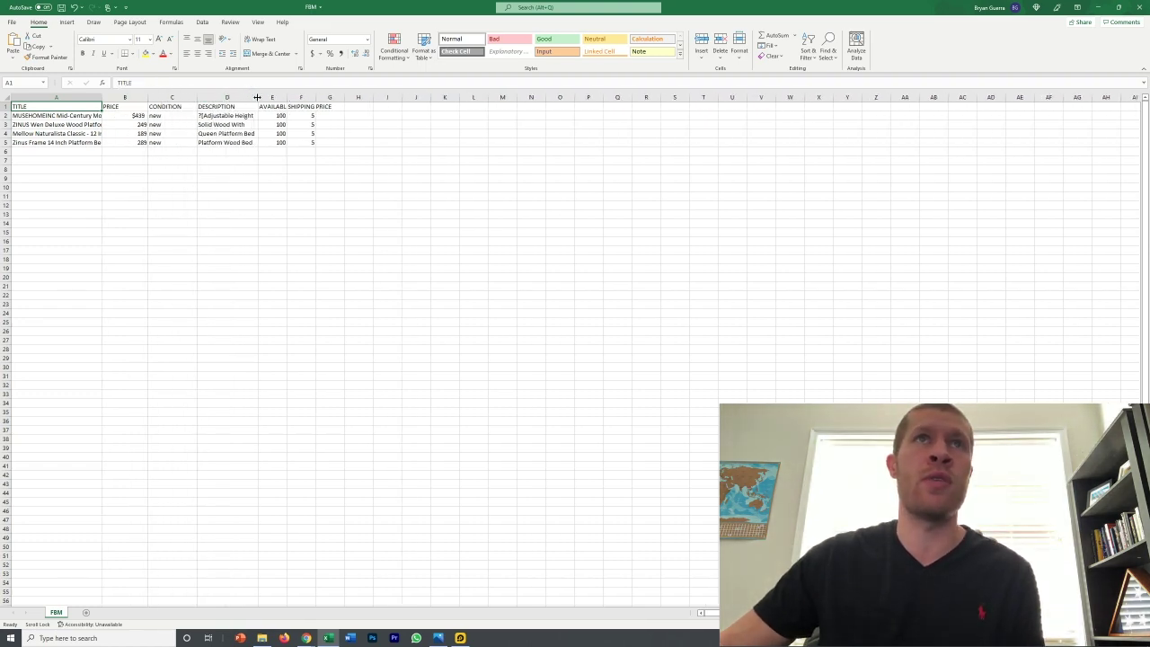
pyautogui.moveTo(463, 115); pyautogui.dragTo(464, 135)
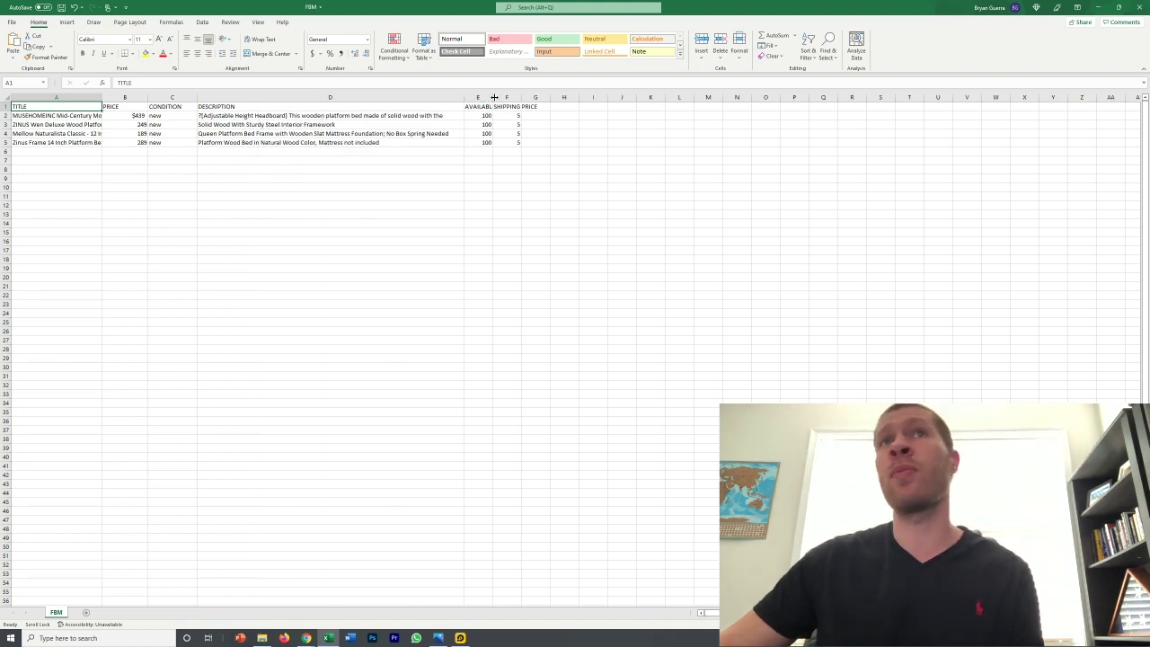
pyautogui.moveTo(493, 97); pyautogui.dragTo(595, 96)
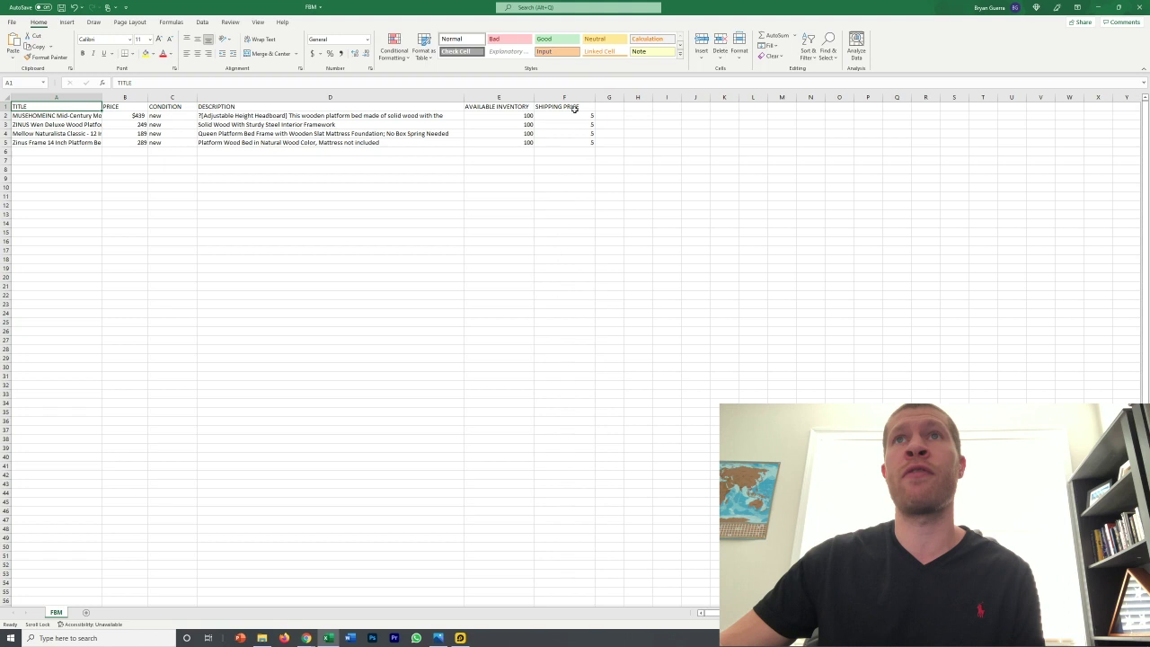
# Change the F2 shipping price to 0, then restore it to 5
pyautogui.click(569, 115)
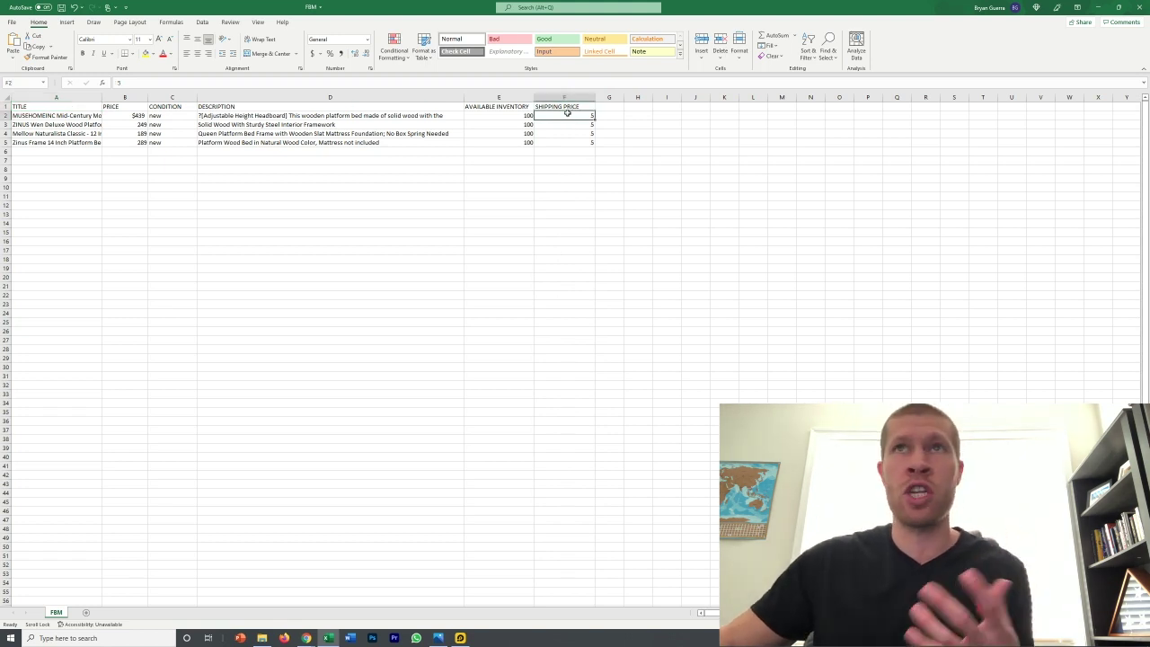
pyautogui.write('0')
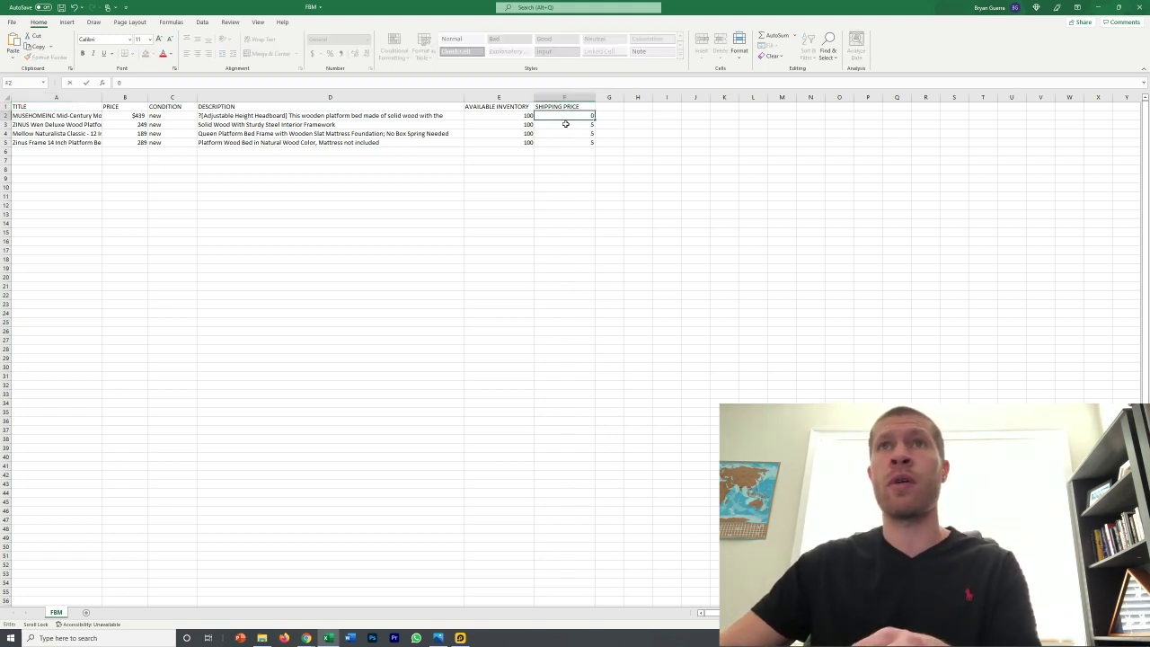
pyautogui.click(561, 162)
pyautogui.click(560, 116)
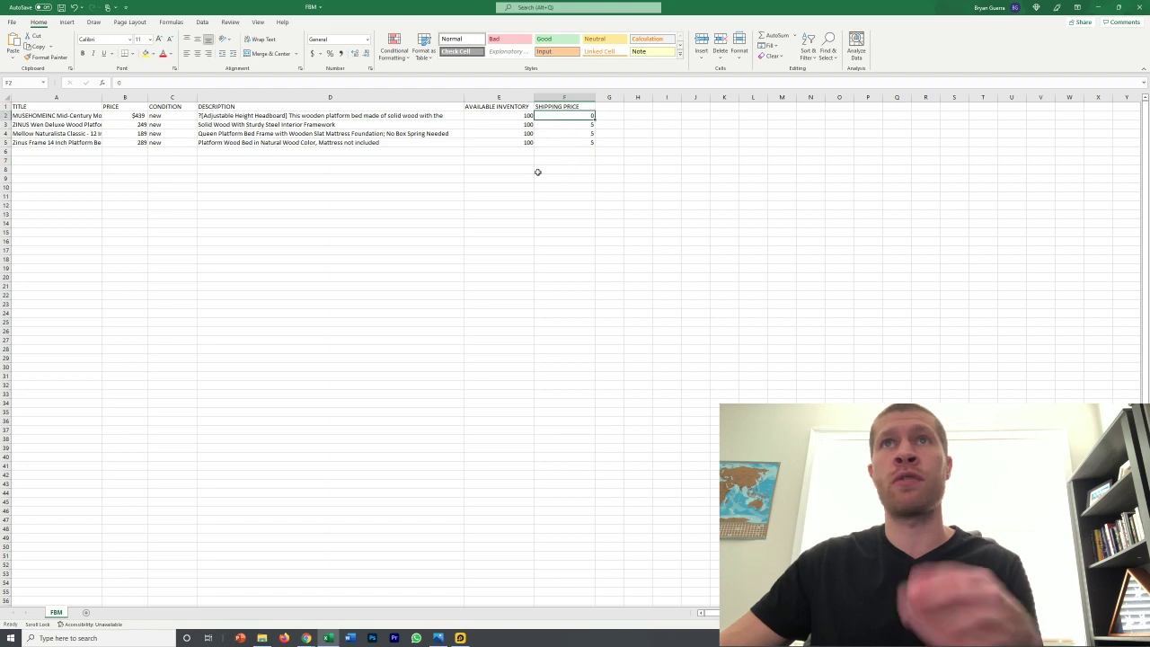
pyautogui.write('5')
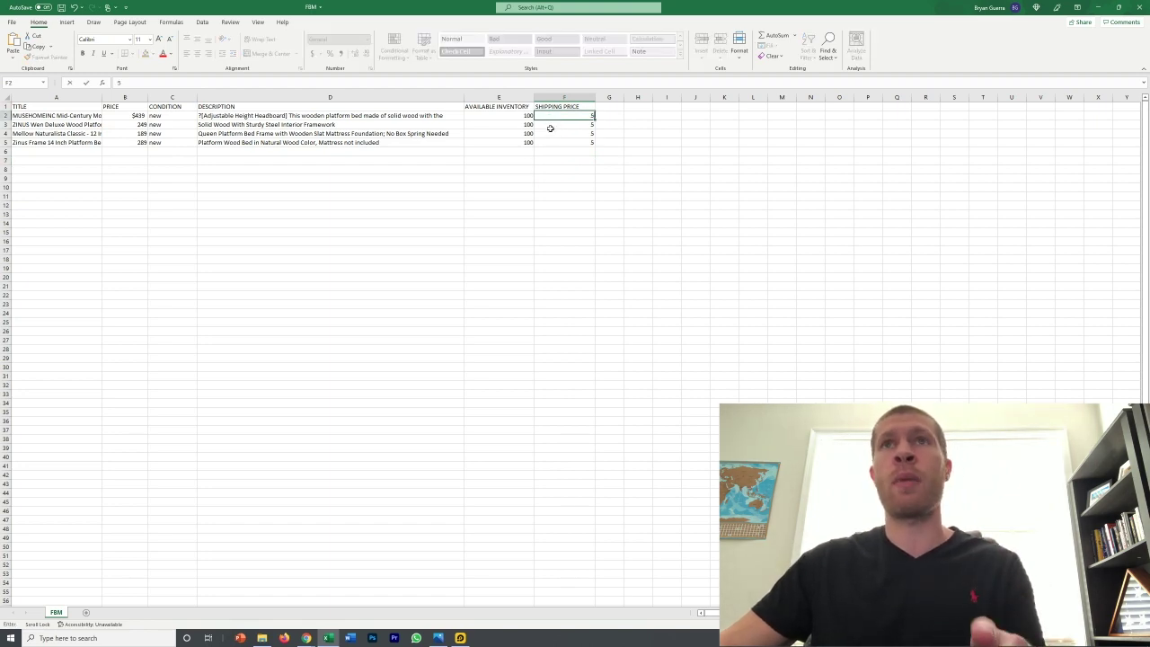
pyautogui.click(550, 178)
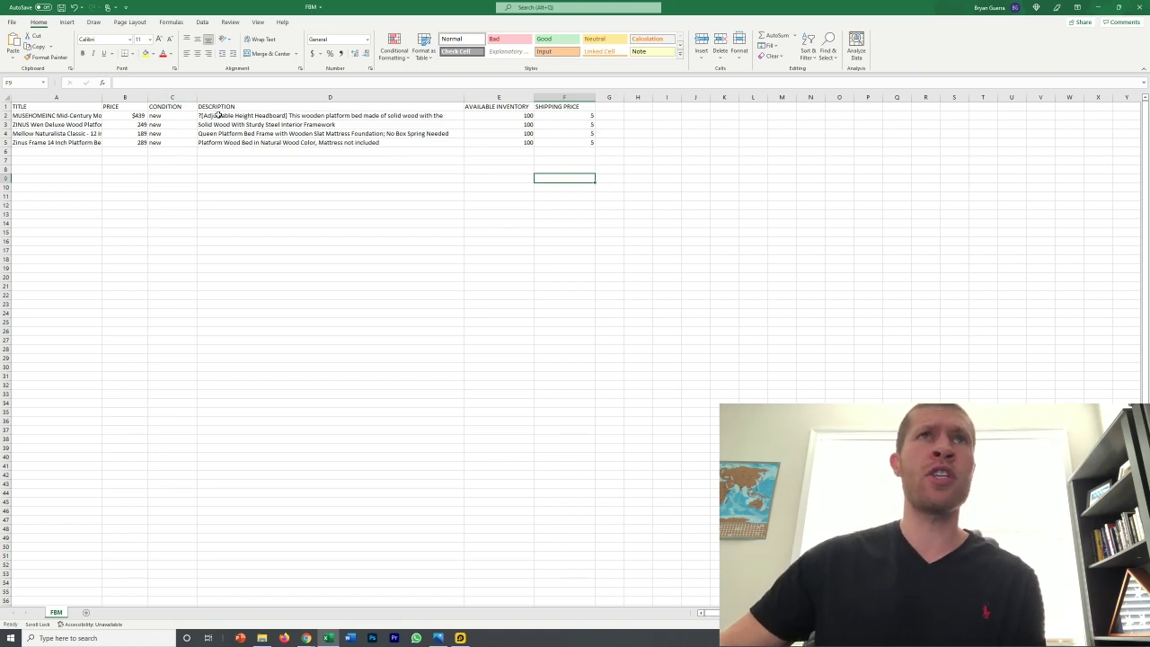
# Delete the old descriptions, prices and titles in D2:D5, B2:B5 and A2:A5
pyautogui.moveTo(218, 115); pyautogui.dragTo(220, 142)
pyautogui.press('Delete')
pyautogui.click(127, 116)
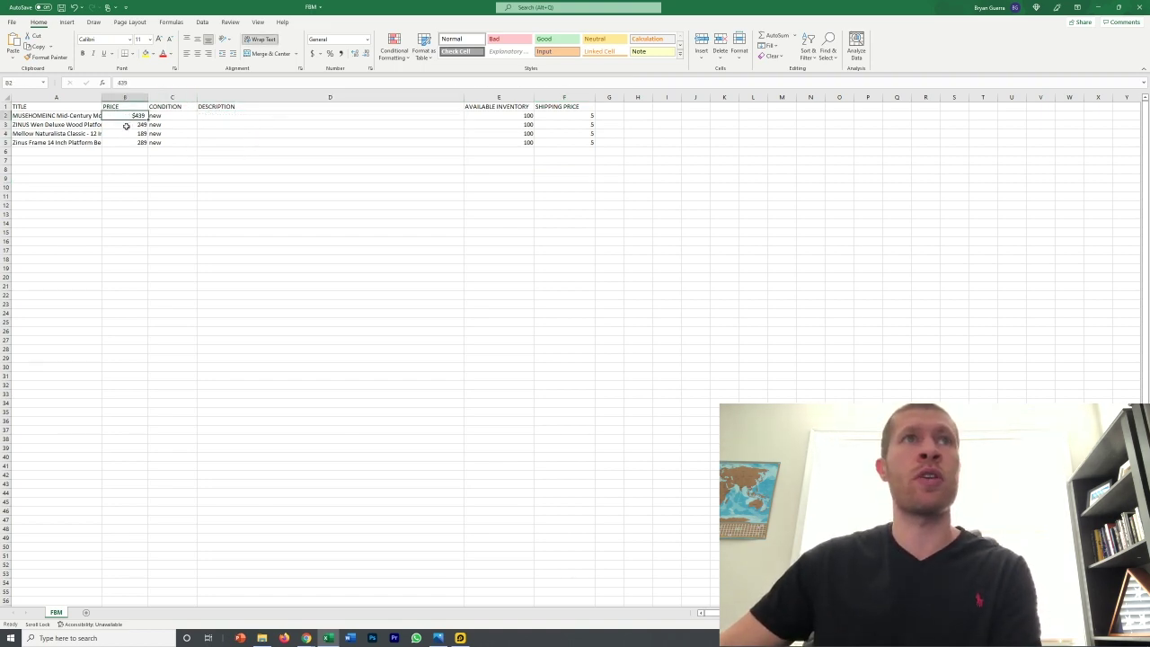
pyautogui.moveTo(120, 117); pyautogui.dragTo(125, 142)
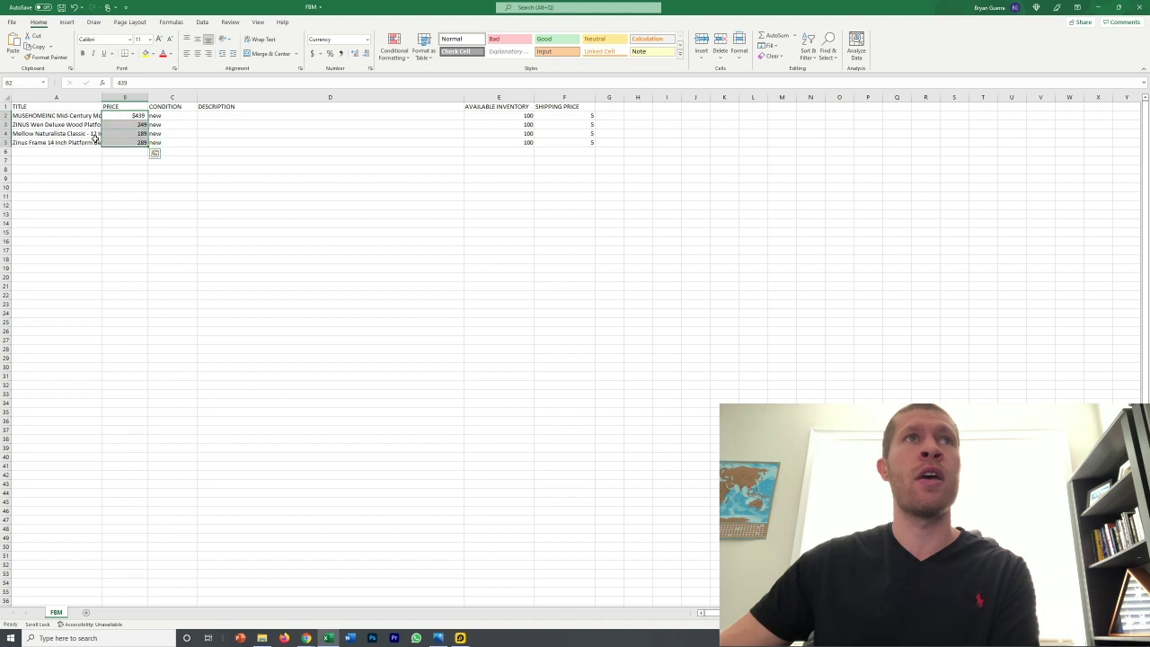
pyautogui.press('Delete')
pyautogui.moveTo(54, 115); pyautogui.dragTo(62, 142)
pyautogui.press('Delete')
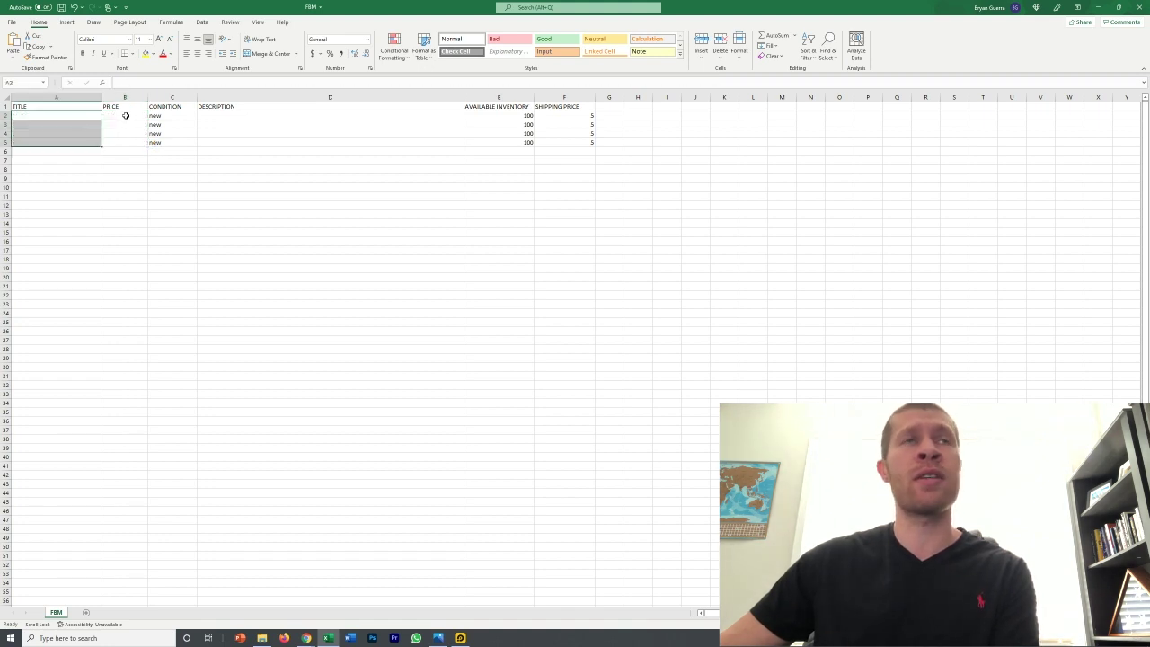
pyautogui.click(126, 124)
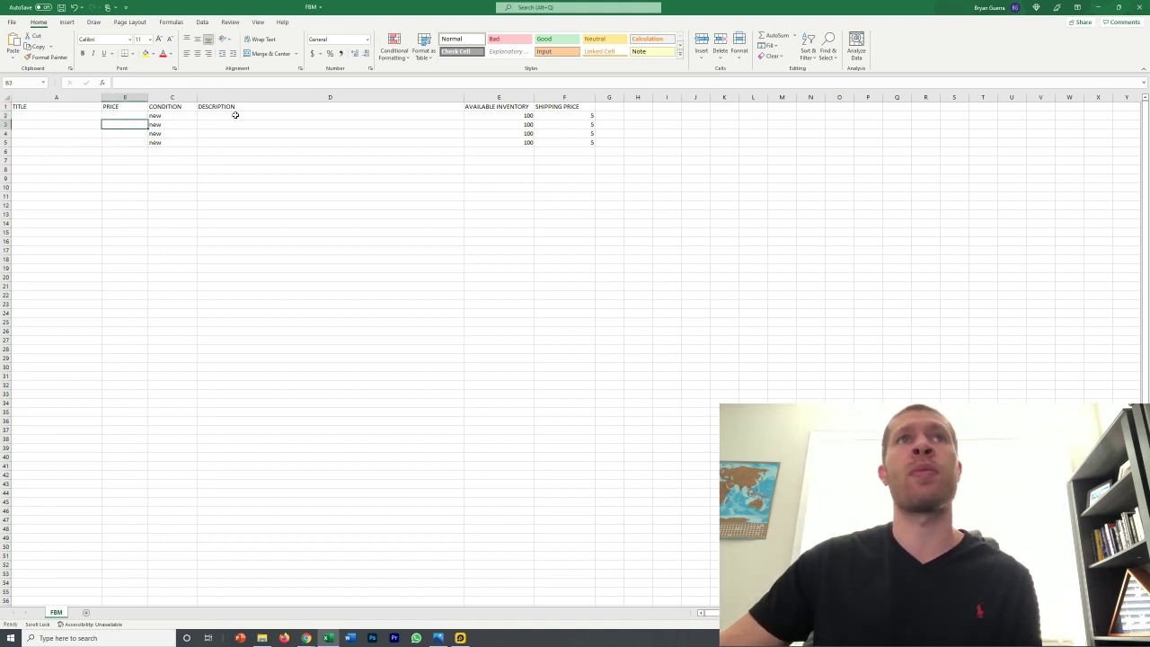
# Delete the extra conditions, inventory and shipping values in rows 3 to 5
pyautogui.moveTo(175, 116); pyautogui.dragTo(176, 141)
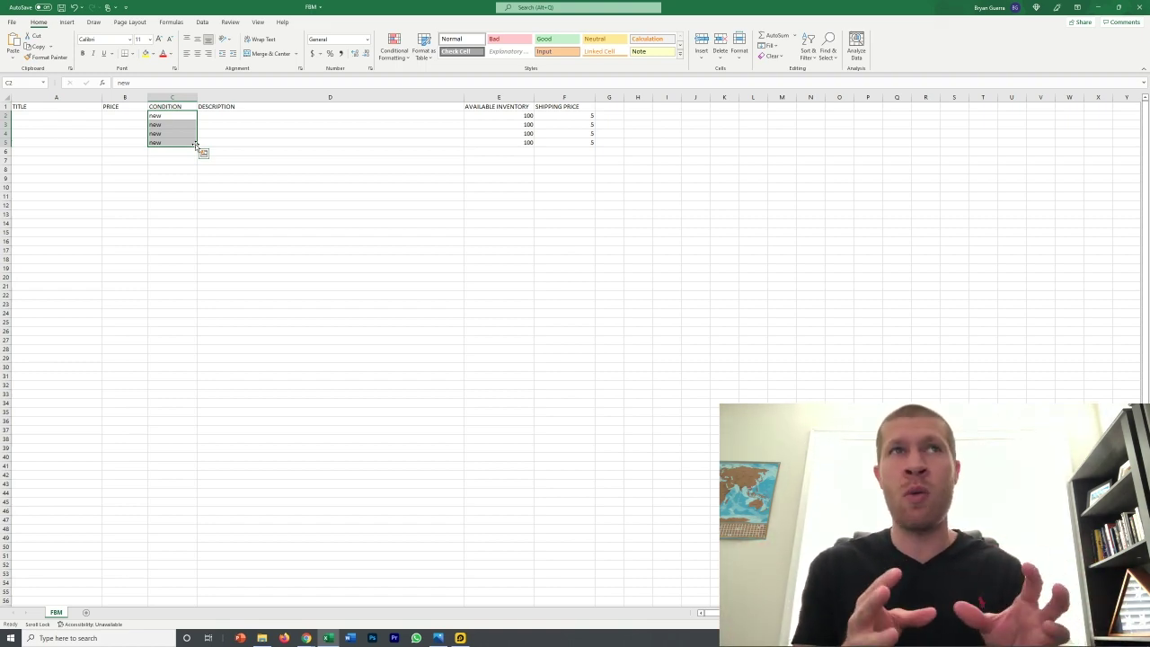
pyautogui.click(177, 151)
pyautogui.moveTo(171, 123); pyautogui.dragTo(171, 138)
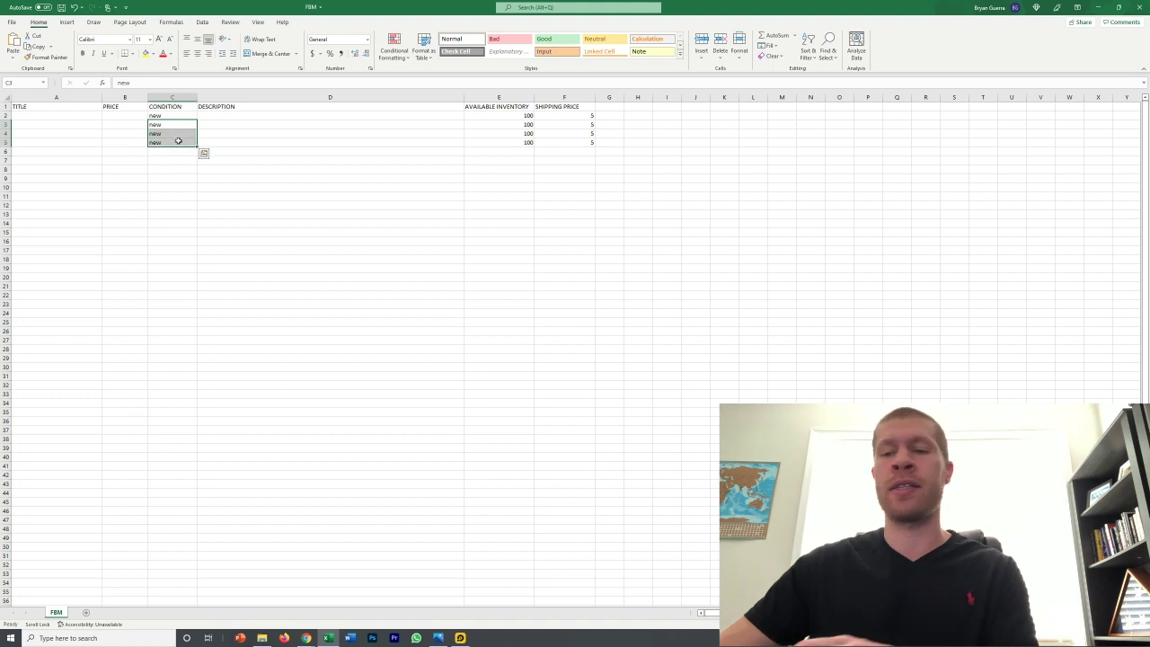
pyautogui.press('Delete')
pyautogui.moveTo(470, 124); pyautogui.dragTo(576, 141)
pyautogui.press('Delete')
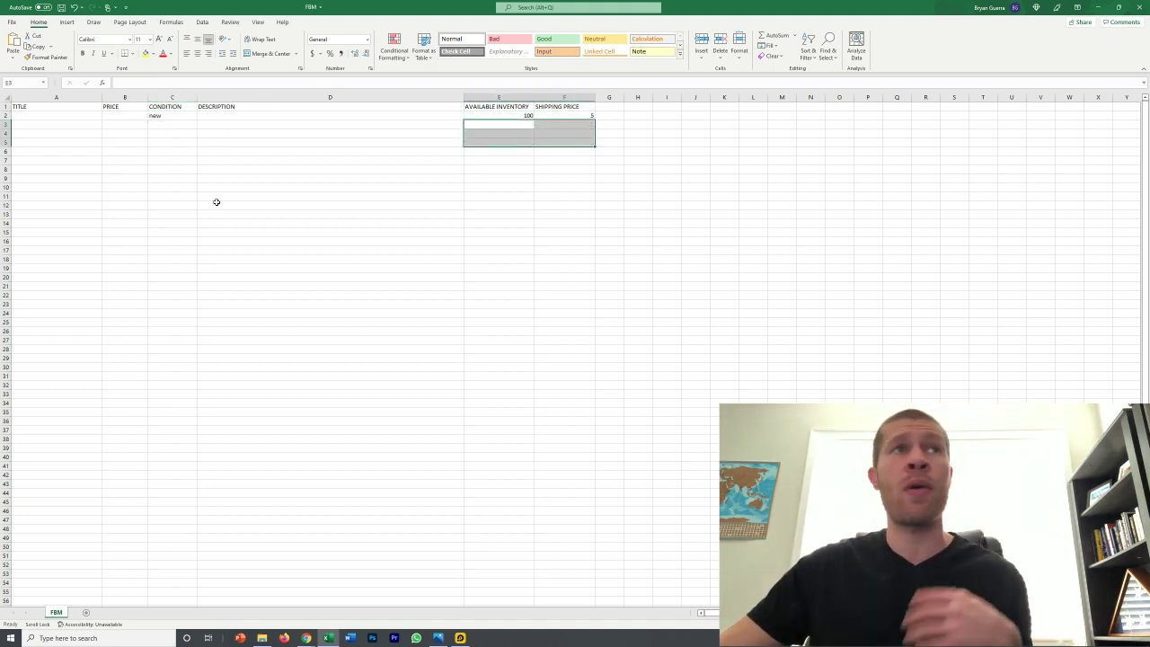
# Paste the Amazon title 'Arnold 490-900-M060 Lawn and Garden Tractor Suitcase Weight Kit' into A2
pyautogui.click(75, 118)
pyautogui.click(328, 637)
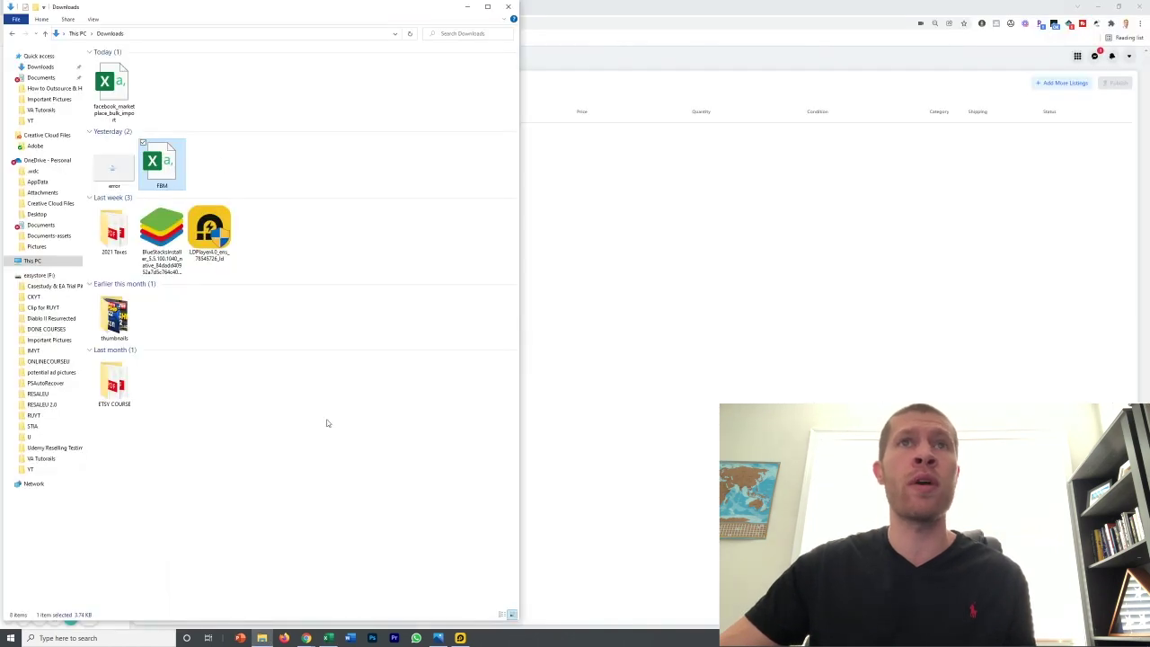
pyautogui.click(469, 7)
pyautogui.click(54, 7)
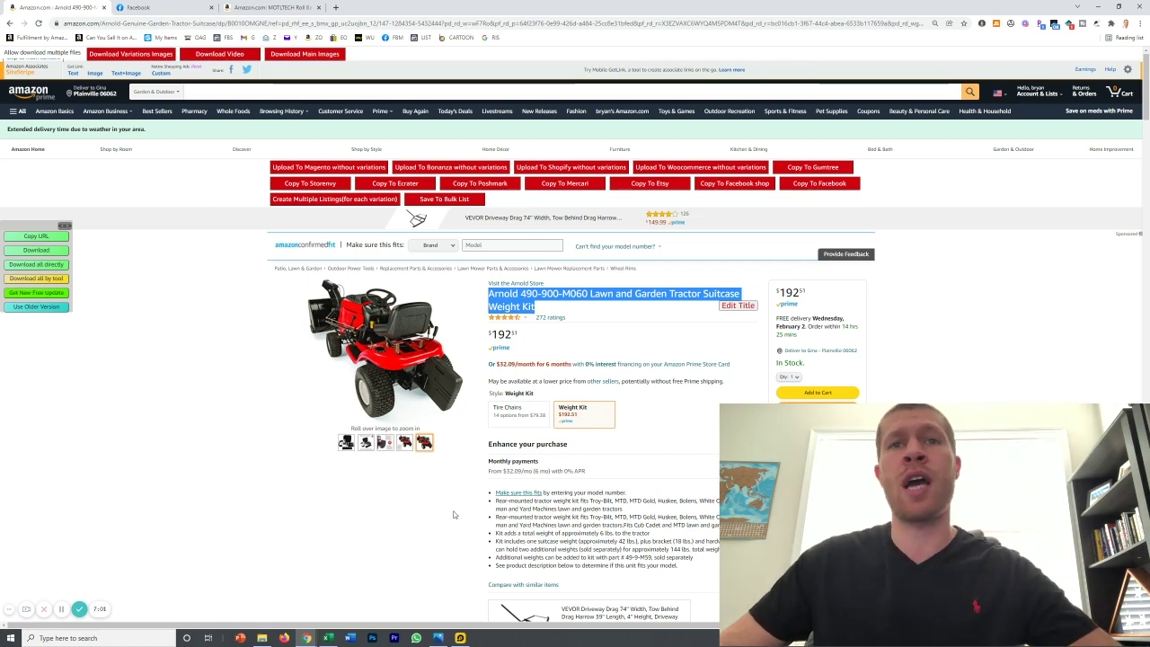
pyautogui.click(331, 638)
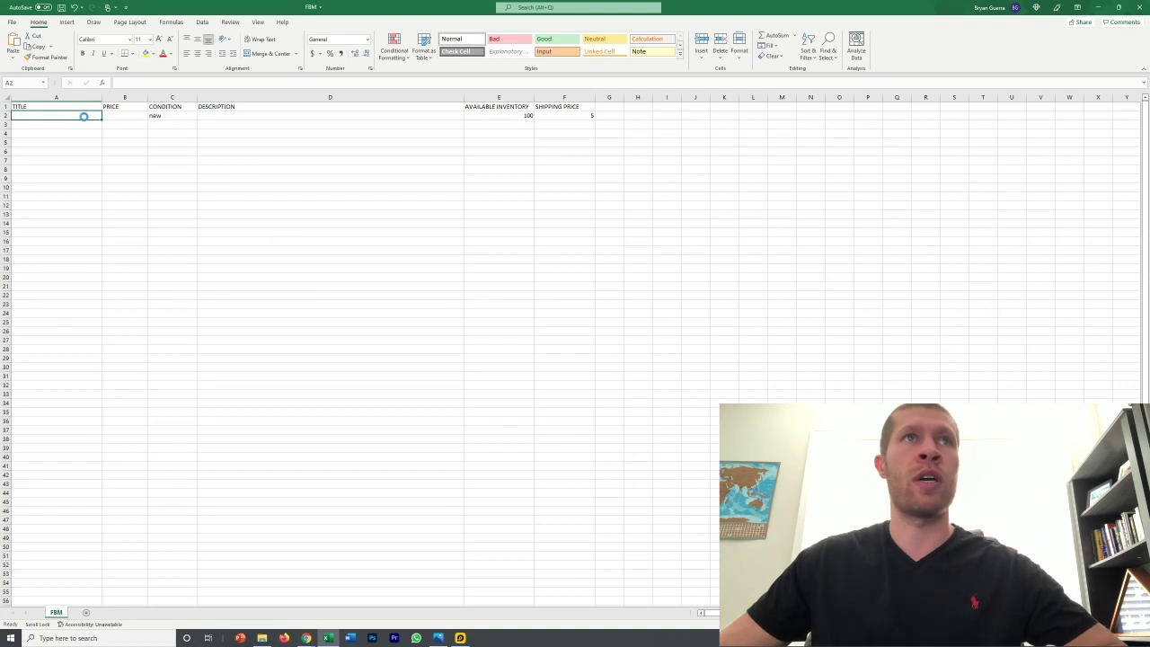
pyautogui.write('Arnold 490-900-M060 Lawn and Garden Tractor Suitcase Weight Kit')
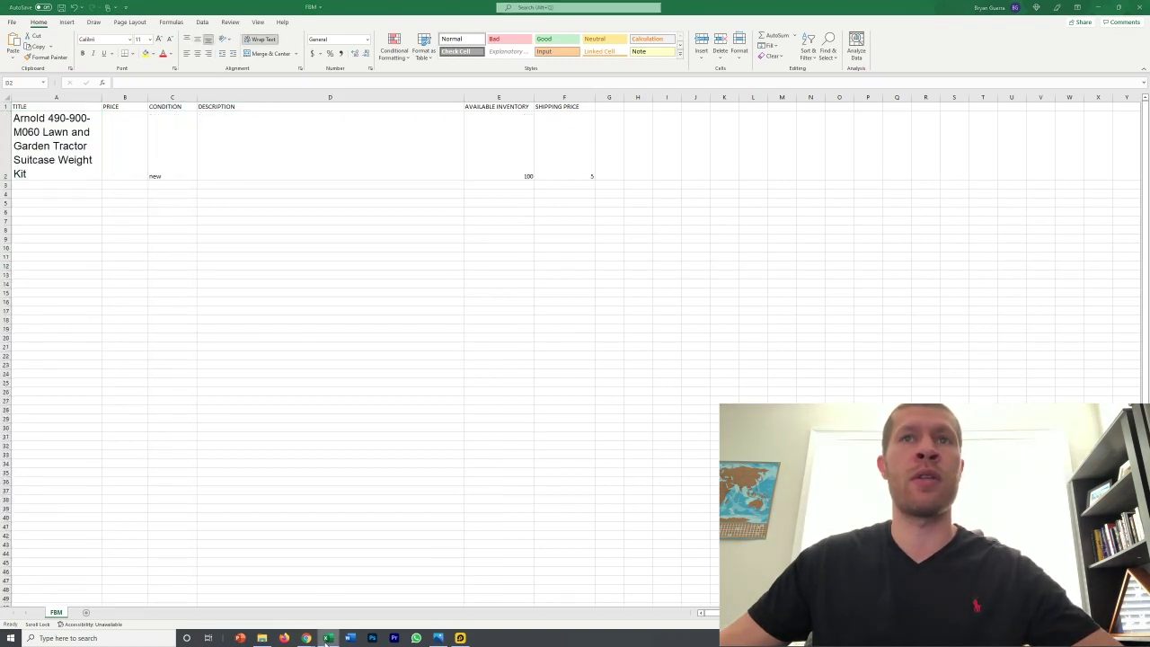
# Copy the Amazon bullet-point description and paste it, clearing the copy spilled across D2:D6
pyautogui.hotkey('alt', 'Tab')
pyautogui.scroll(-3, 530, 393)
pyautogui.moveTo(496, 275); pyautogui.dragTo(693, 333)
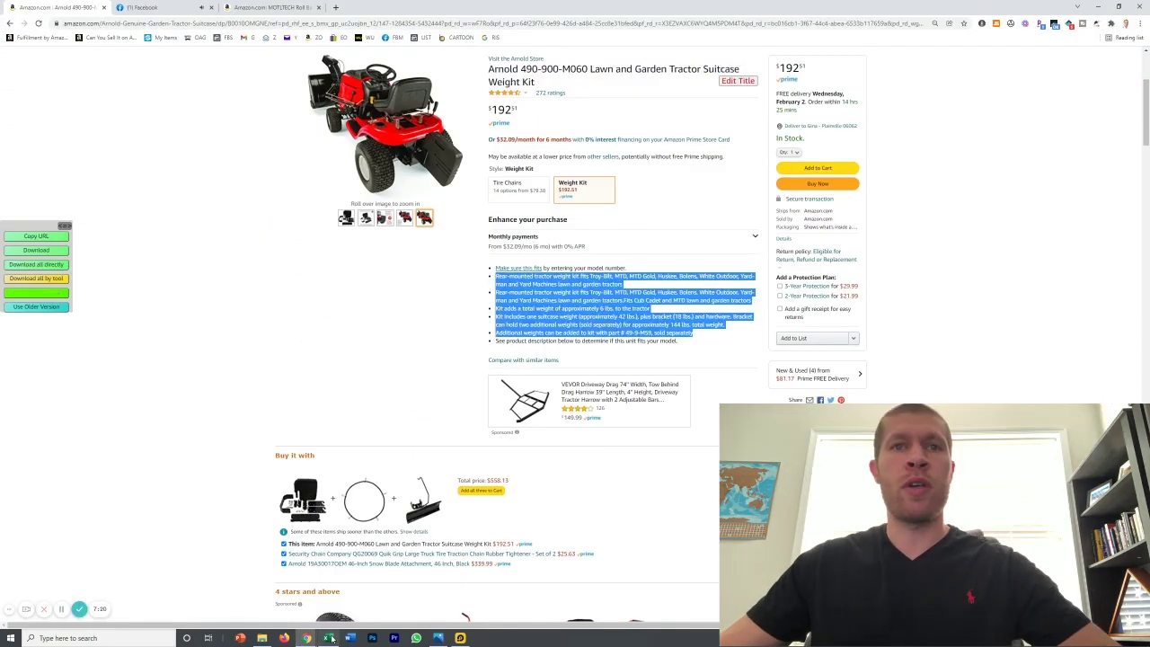
pyautogui.hotkey('ctrl', 'c')
pyautogui.hotkey('alt', 'Tab')
pyautogui.doubleClick(284, 152)
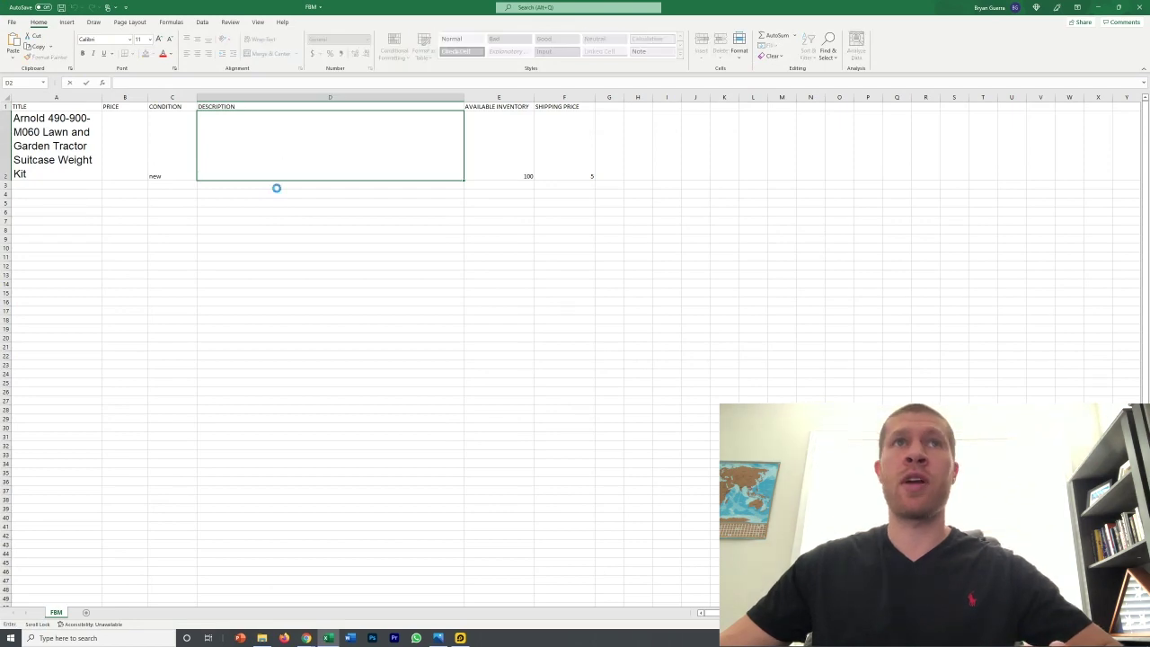
pyautogui.press('Escape')
pyautogui.hotkey('ctrl', 'v')
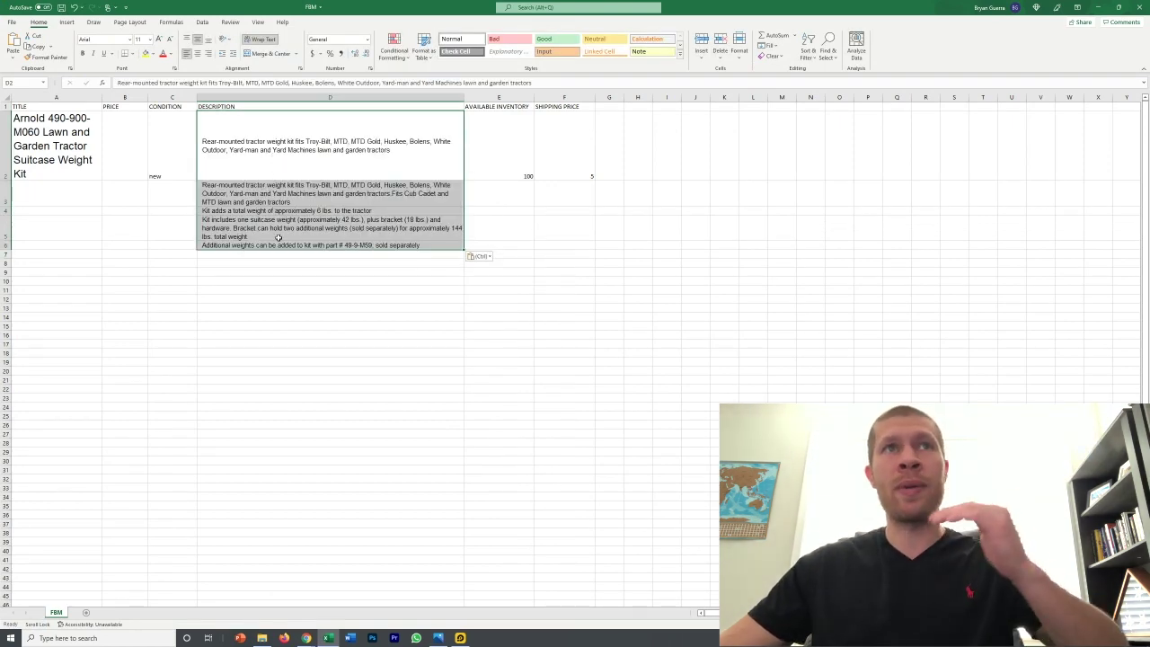
pyautogui.moveTo(265, 159); pyautogui.dragTo(270, 245)
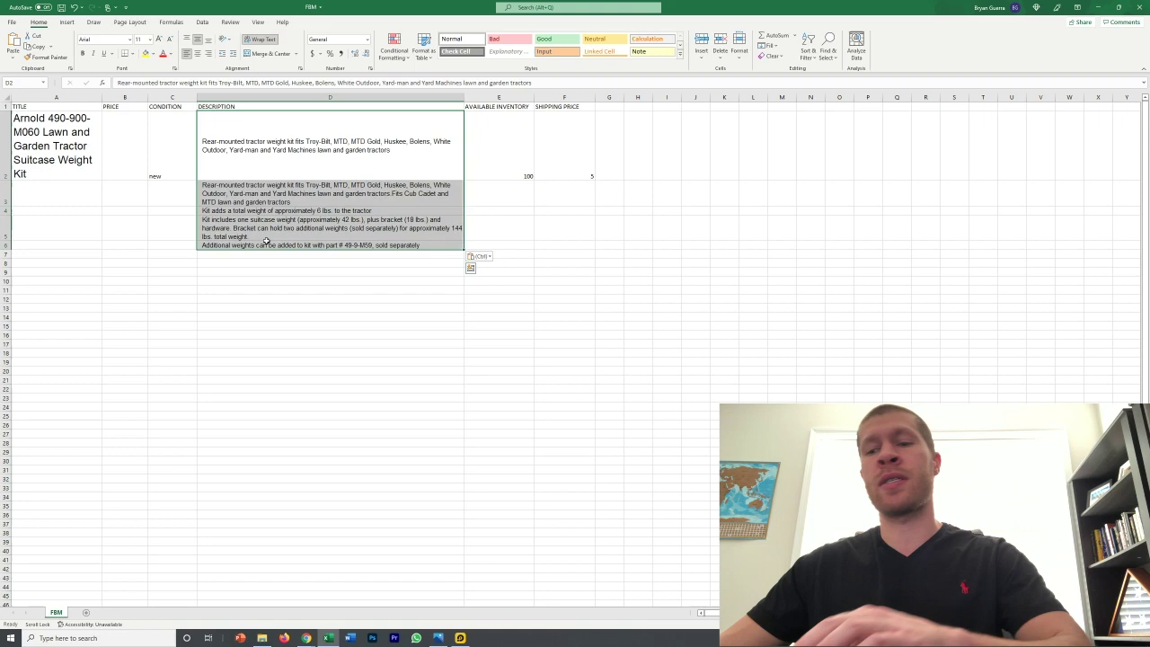
pyautogui.press('Delete')
# Paste the whole bullet-point description inside cell D2 and commit it
pyautogui.doubleClick(273, 151)
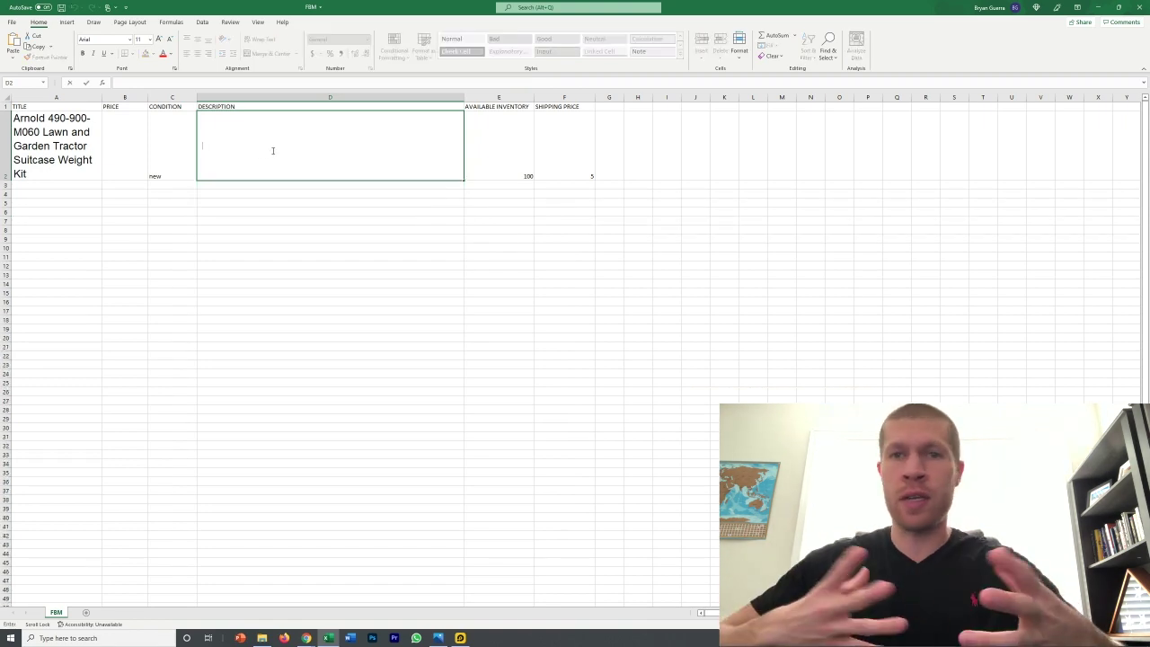
pyautogui.hotkey('ctrl', 'v')
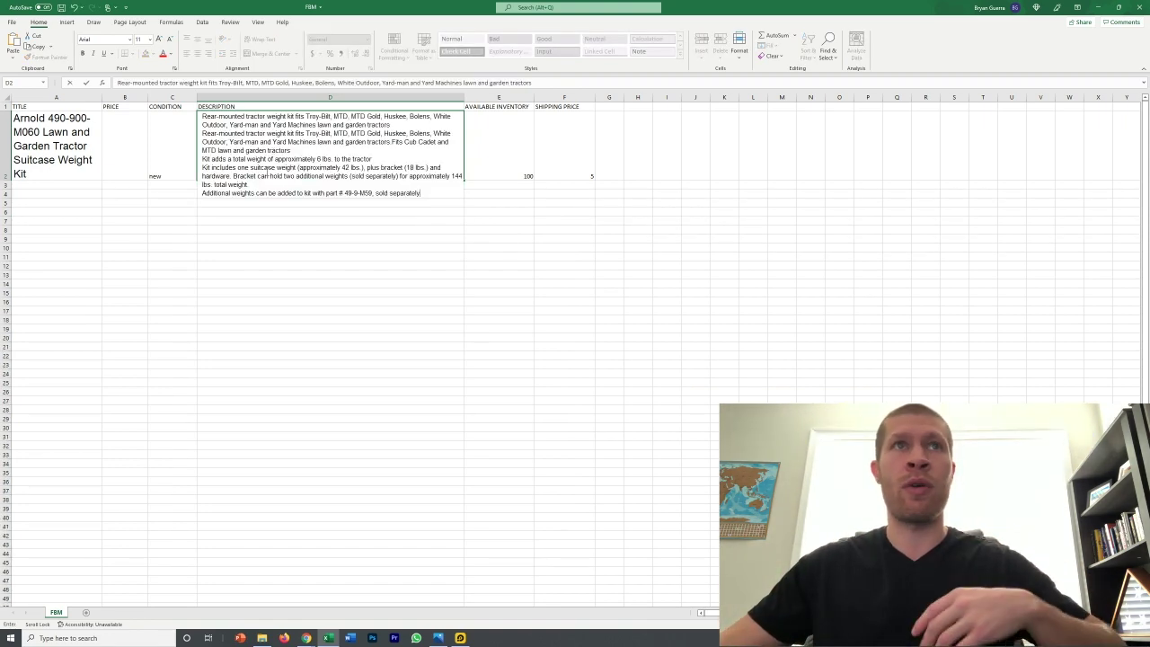
pyautogui.moveTo(245, 246); pyautogui.dragTo(245, 228)
pyautogui.click(184, 152)
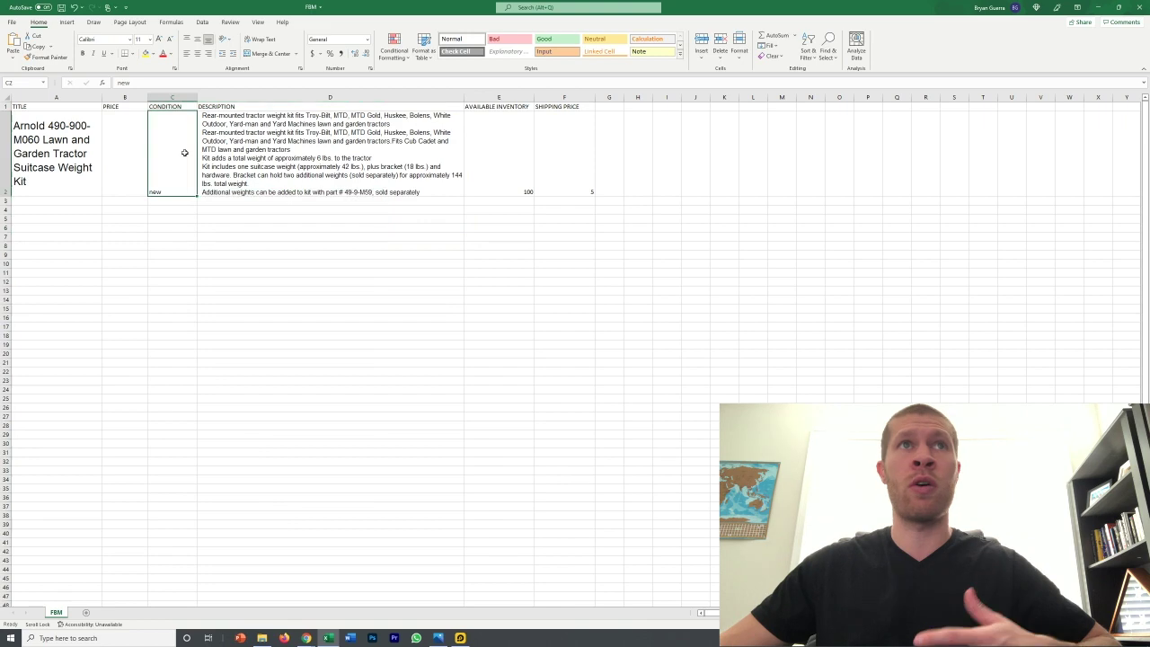
pyautogui.click(137, 151)
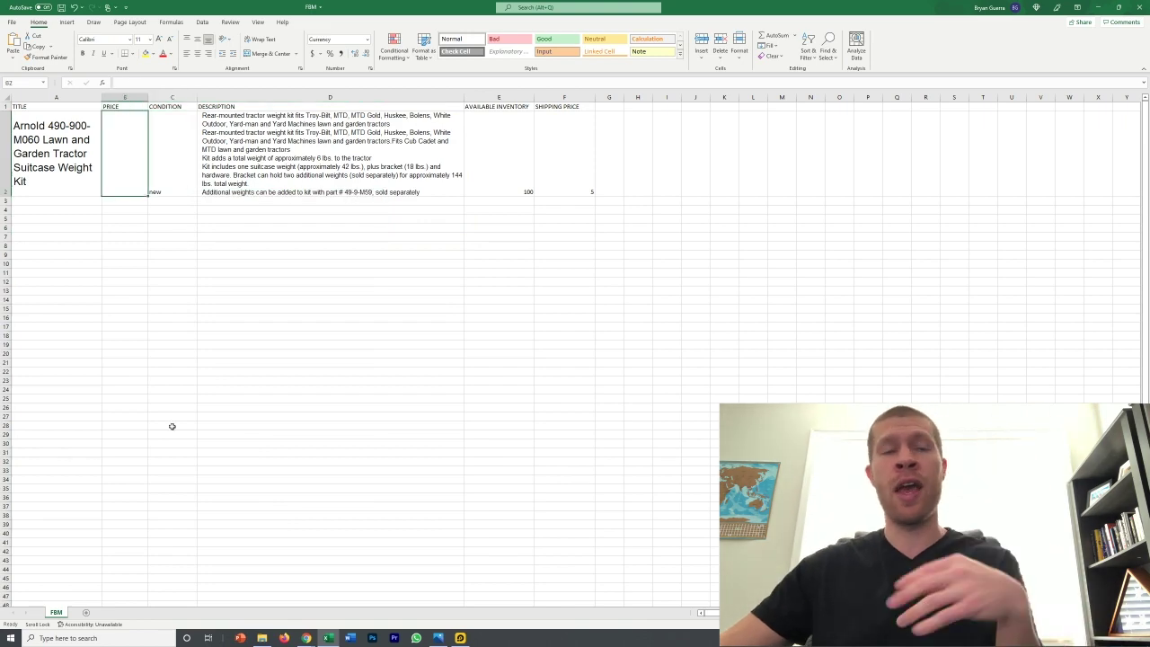
# Check the Amazon price and enter $239 in the PRICE cell B2
pyautogui.click(306, 638)
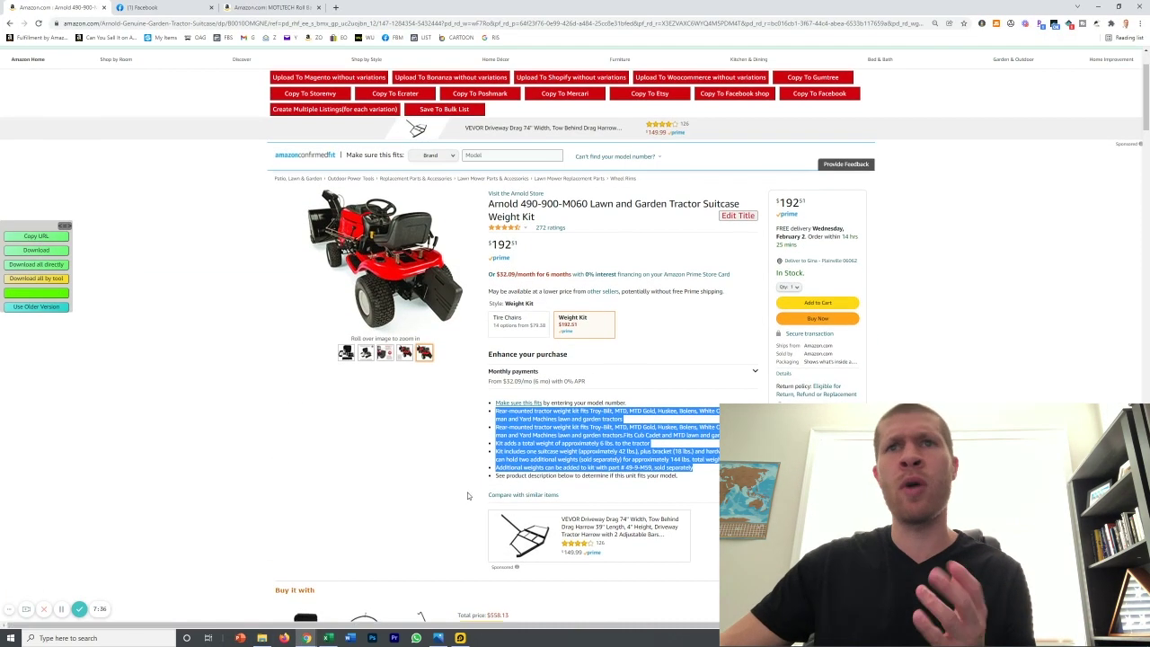
pyautogui.click(536, 456)
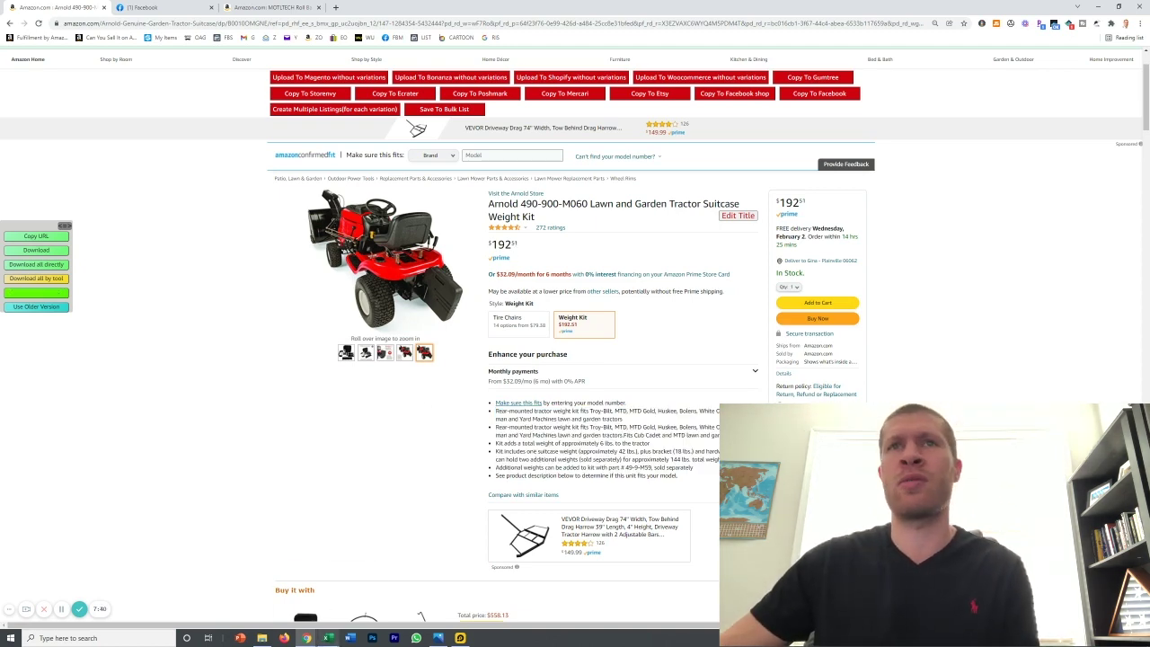
pyautogui.moveTo(328, 638)
pyautogui.click(328, 594)
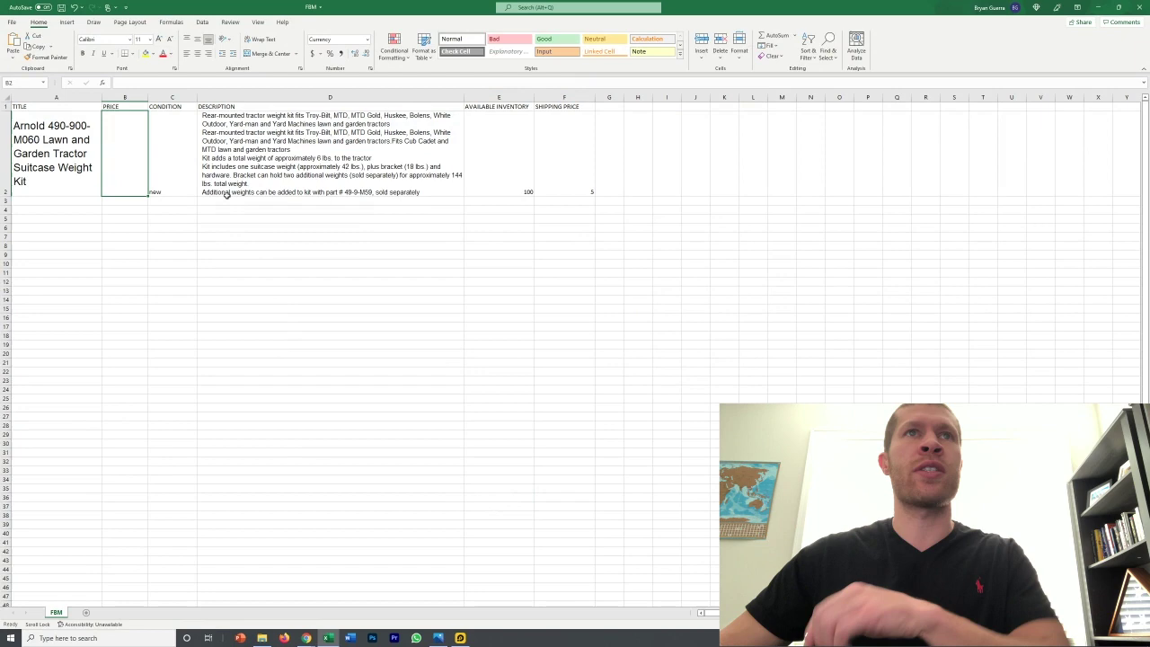
pyautogui.write('$239.')
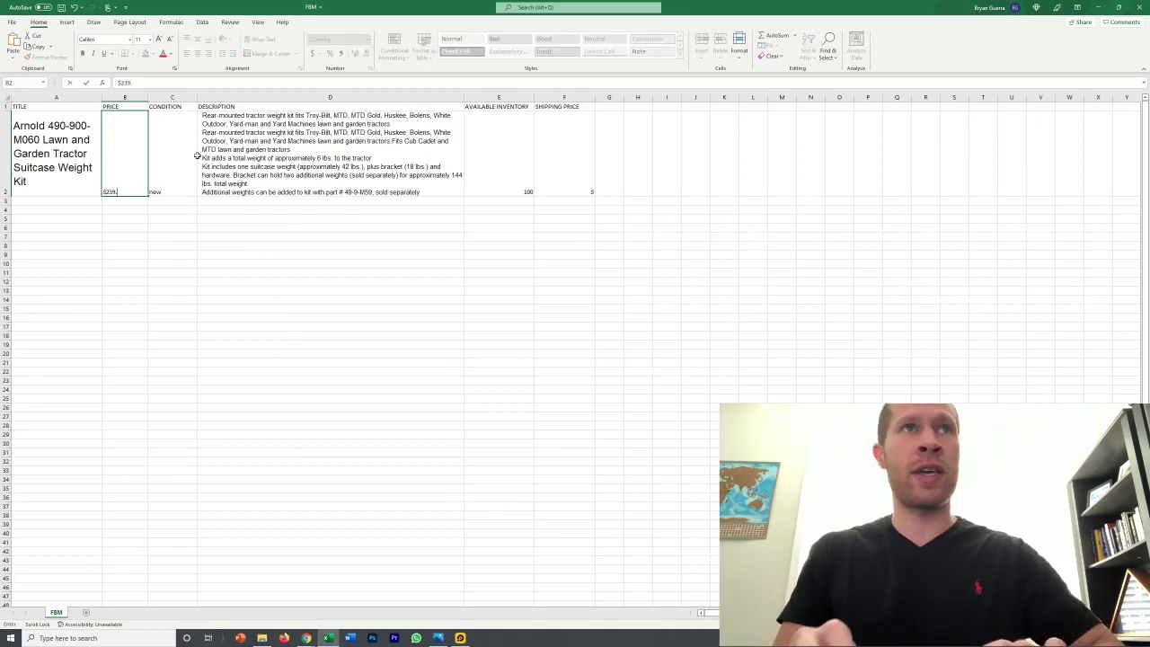
pyautogui.press('BackSpace')
pyautogui.press('BackSpace')
pyautogui.click(173, 227)
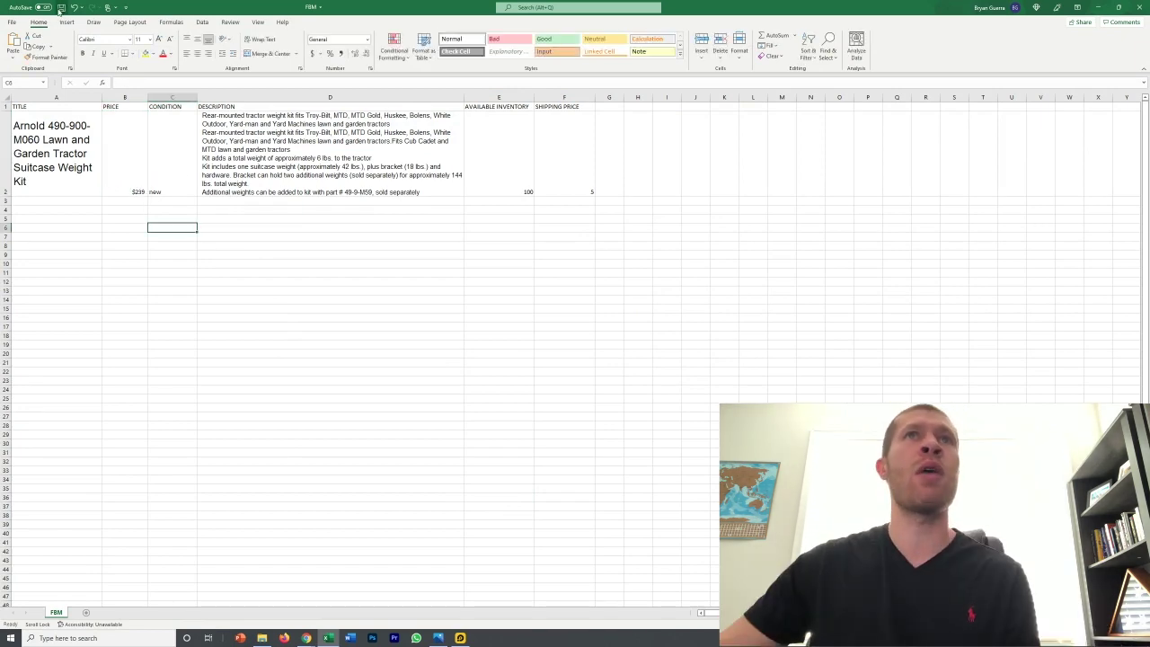
# Upload the FBM spreadsheet as the bulk listing CSV and dismiss the errors warning
pyautogui.click(16, 22)
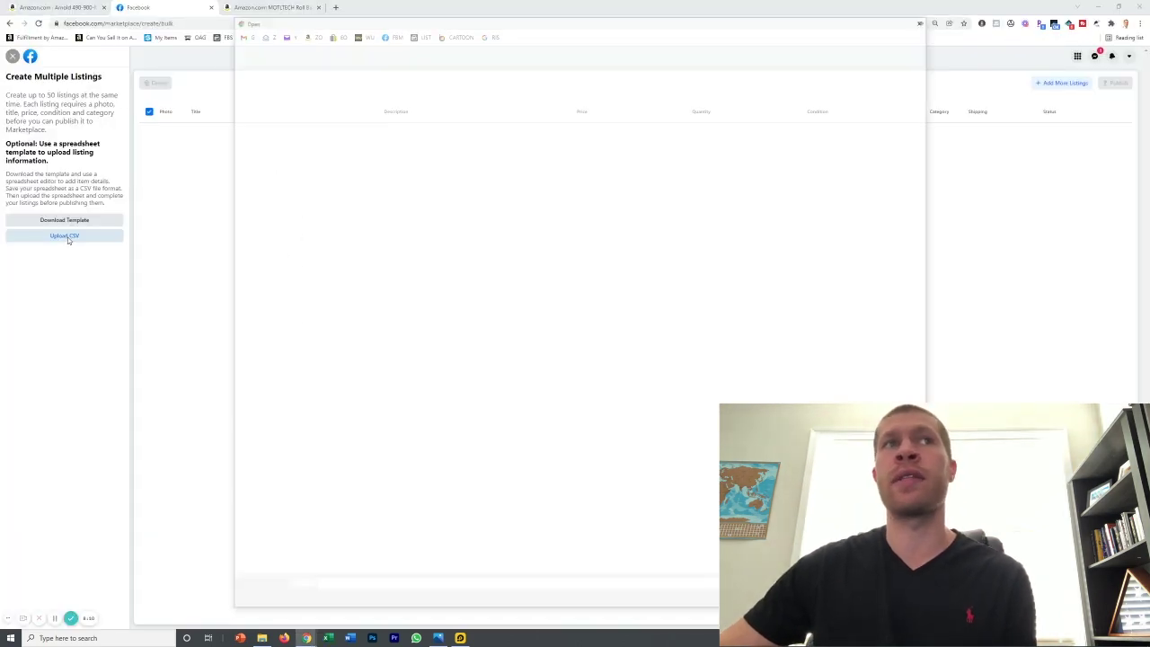
pyautogui.doubleClick(321, 86)
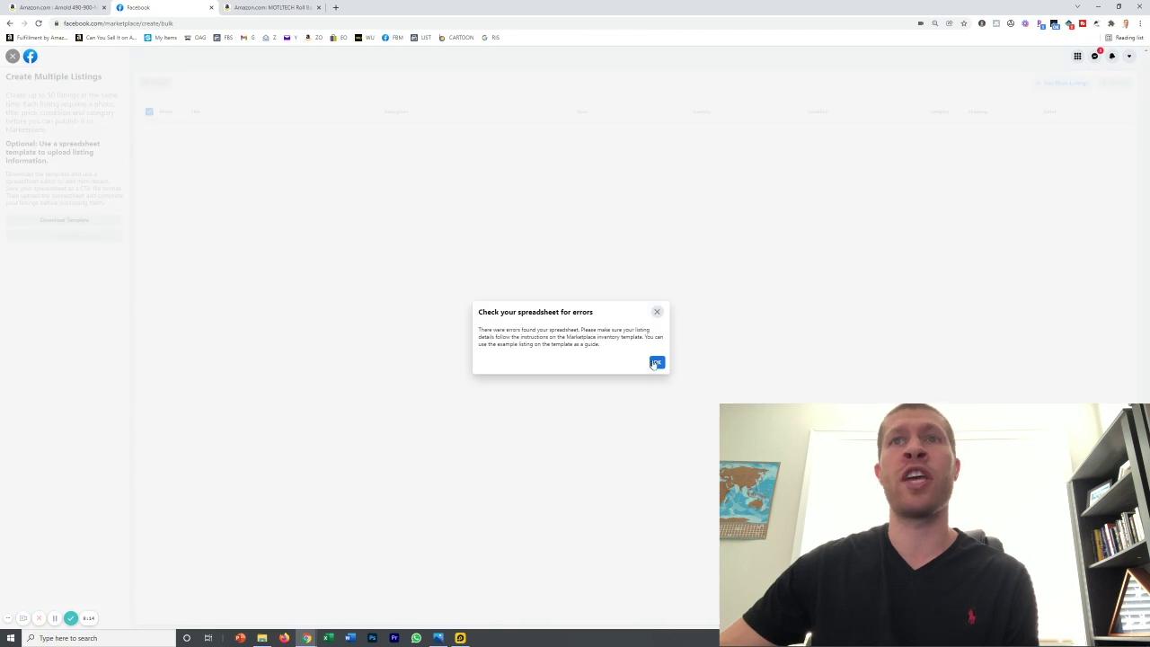
pyautogui.click(657, 363)
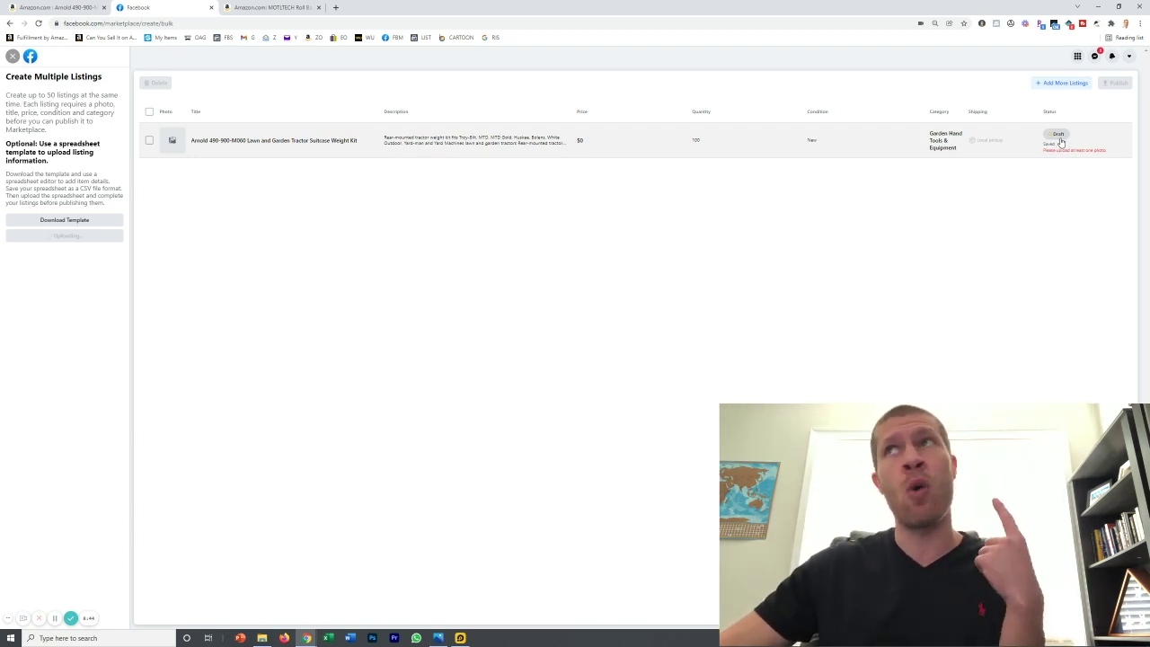
# Open the imported weight-kit listing's details, briefly checking the Amazon product page
pyautogui.click(1061, 142)
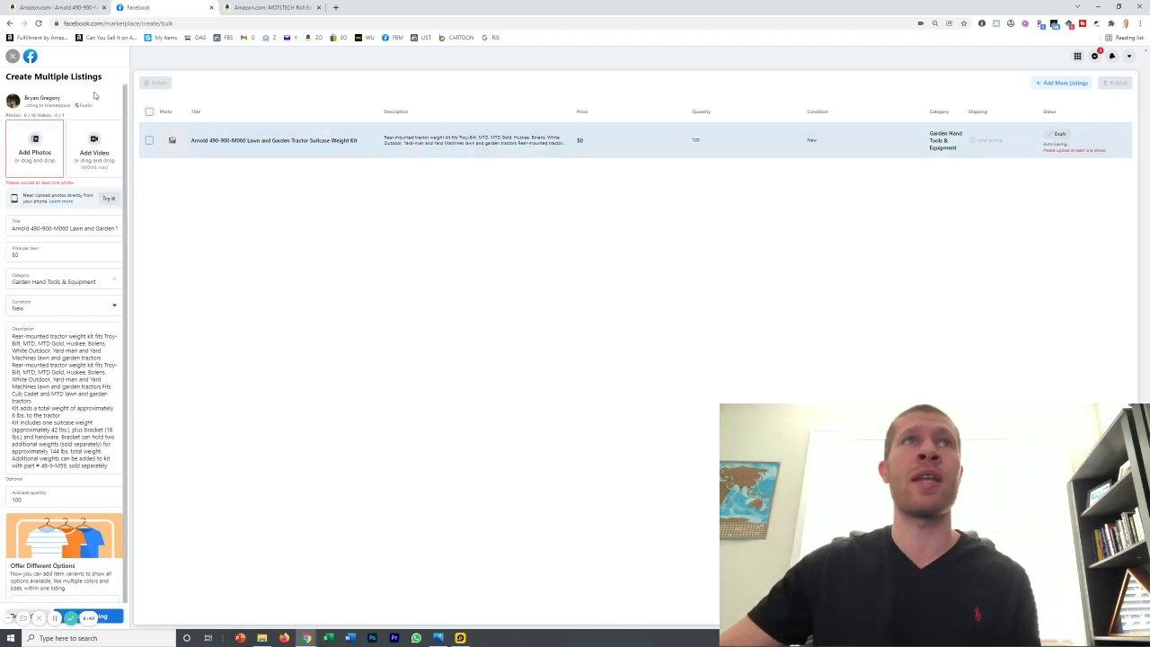
pyautogui.click(54, 11)
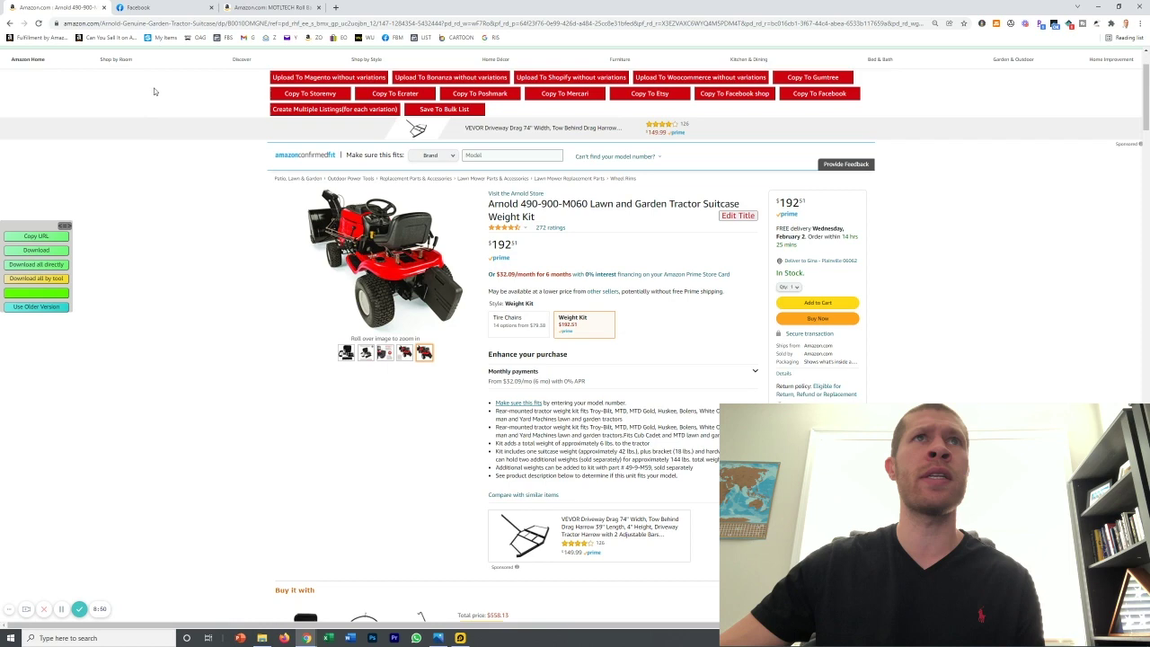
pyautogui.scroll(1, 213, 98)
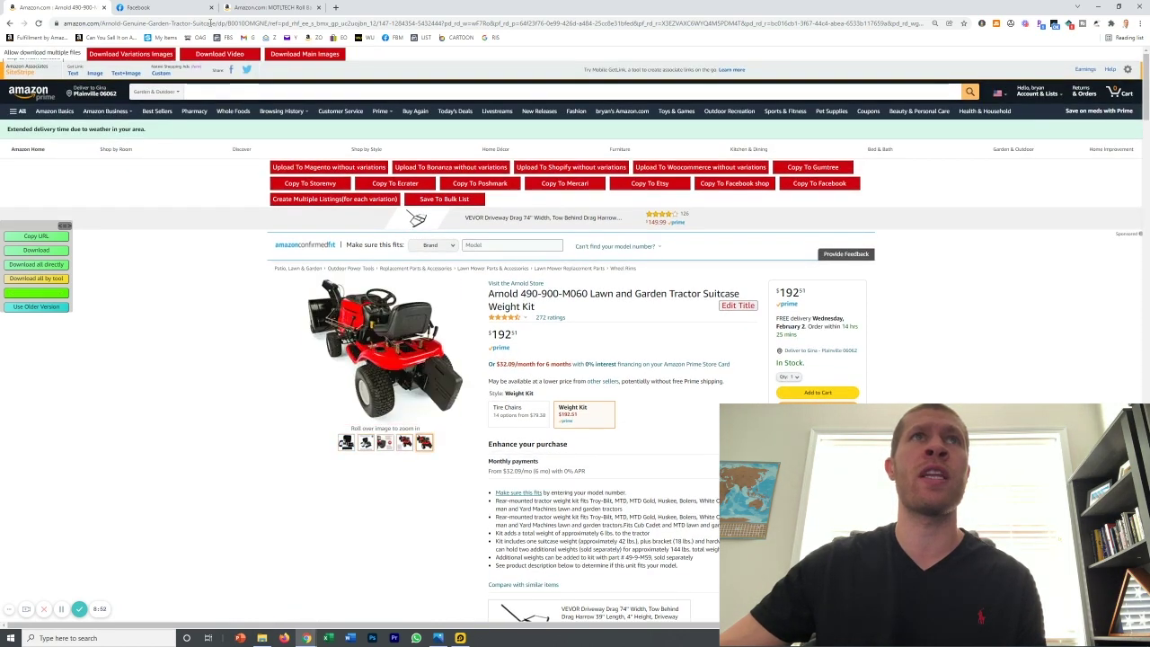
pyautogui.click(136, 7)
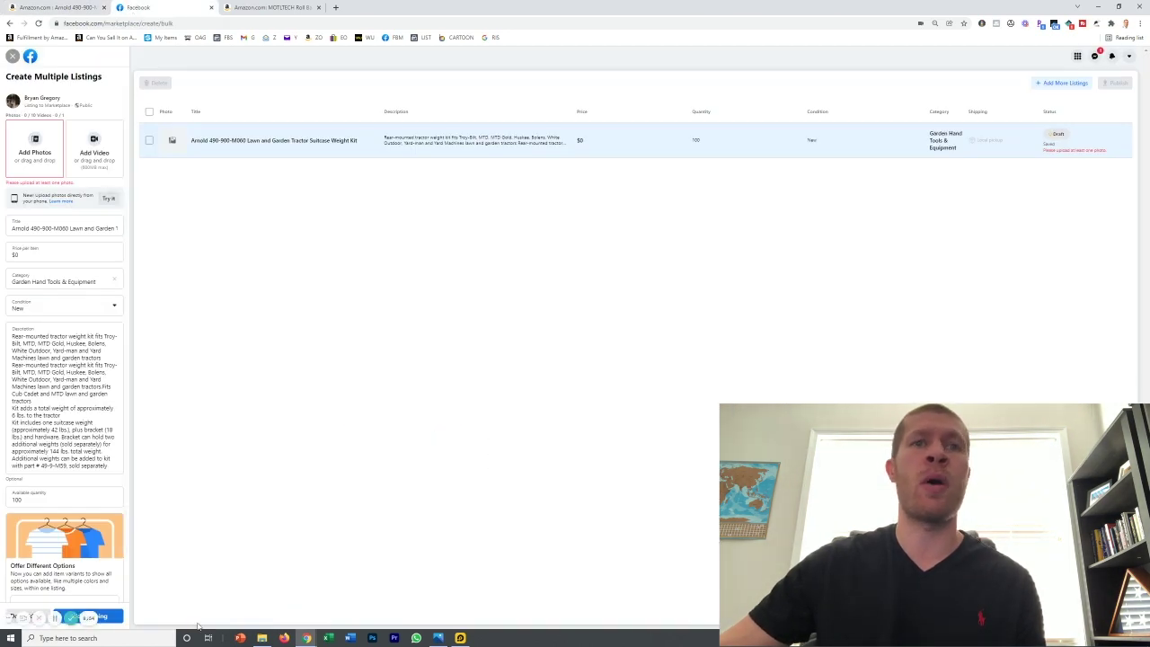
# Add the five photos 0 (1) through 4 (1) from Downloads to the listing
pyautogui.moveTo(494, 617); pyautogui.dragTo(53, 155)
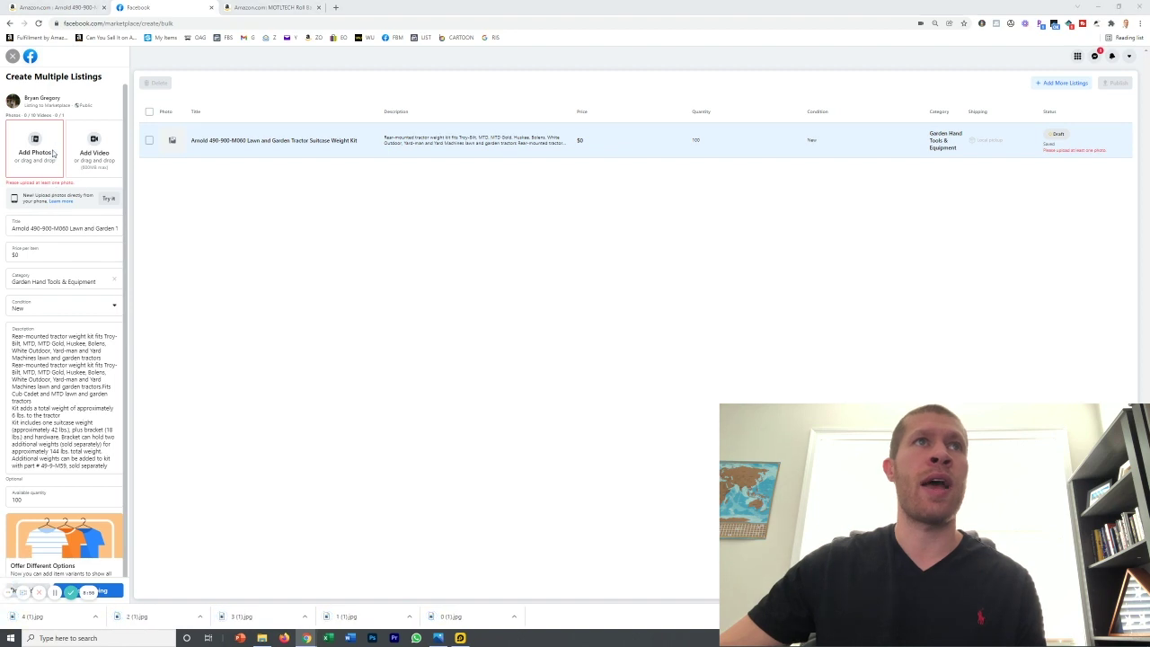
pyautogui.click(53, 155)
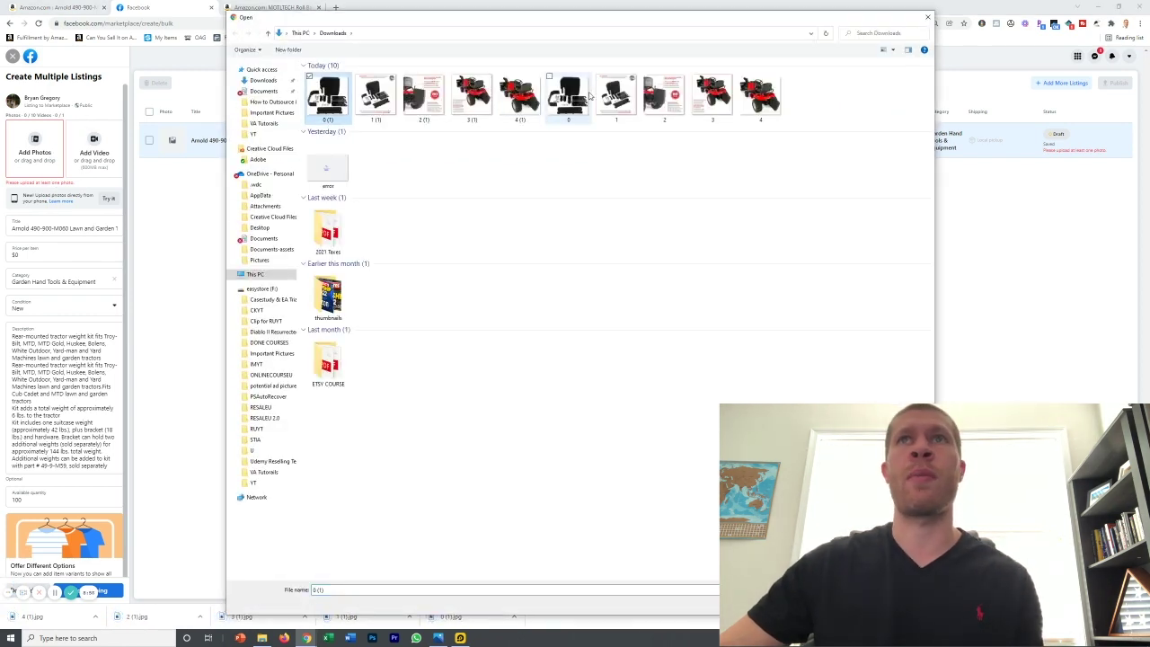
pyautogui.keyDown('shift'); pyautogui.click(519, 94); pyautogui.keyUp('shift')
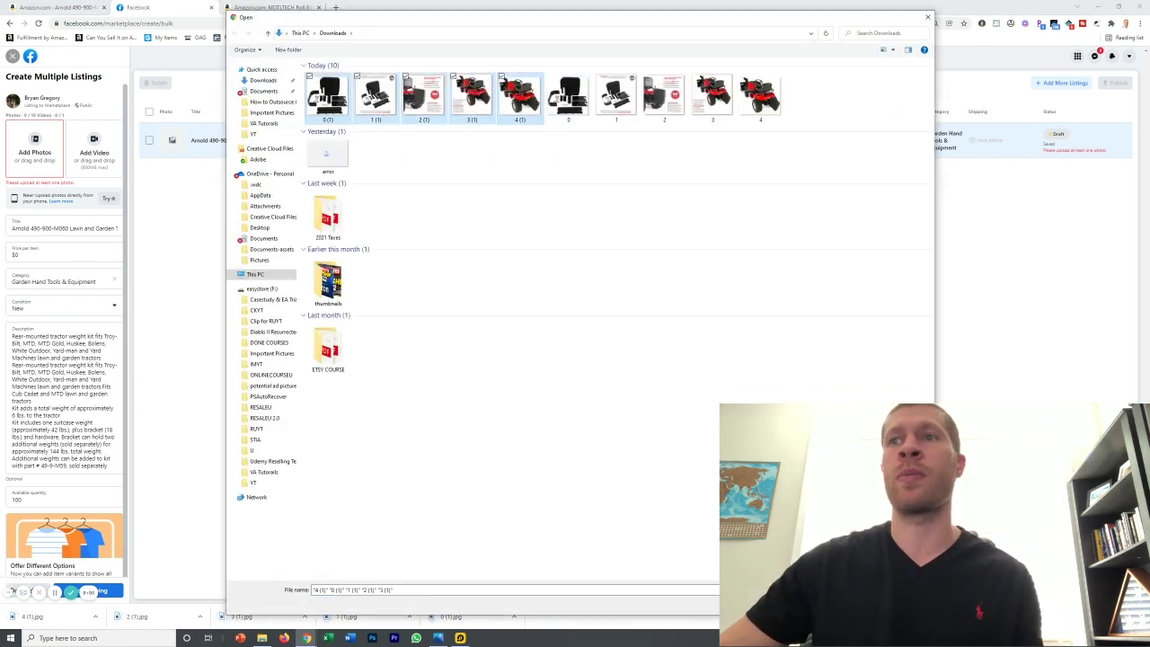
pyautogui.press('Return')
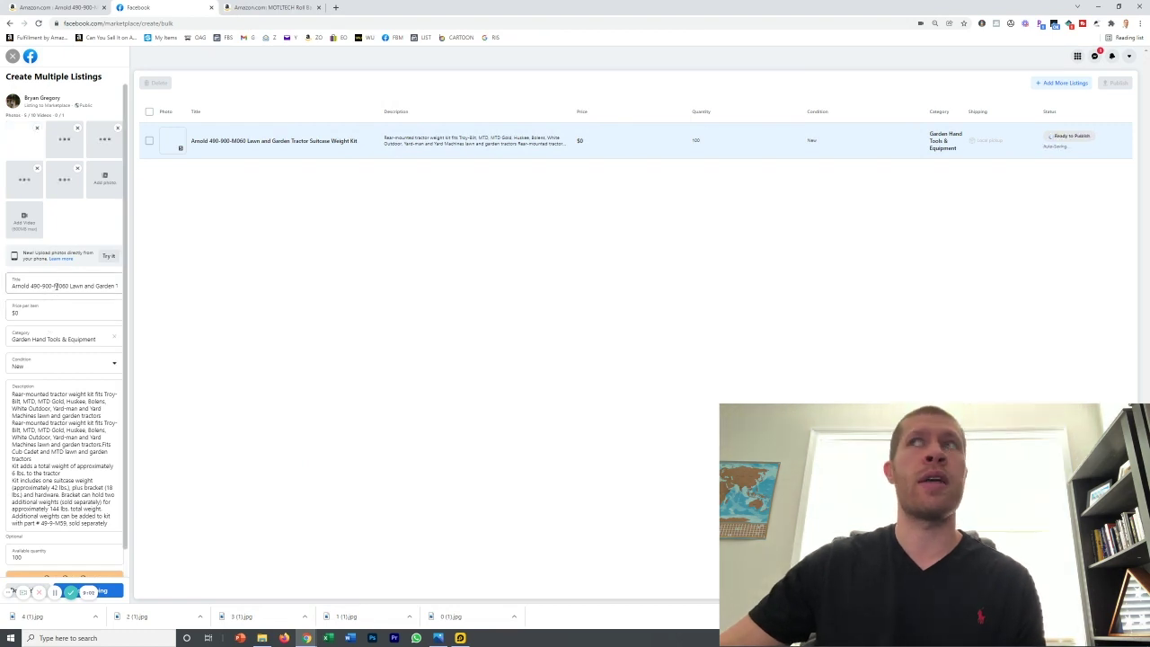
# Enter 239 as the price per item and switch on Hide from friends
pyautogui.scroll(-2, 84, 344)
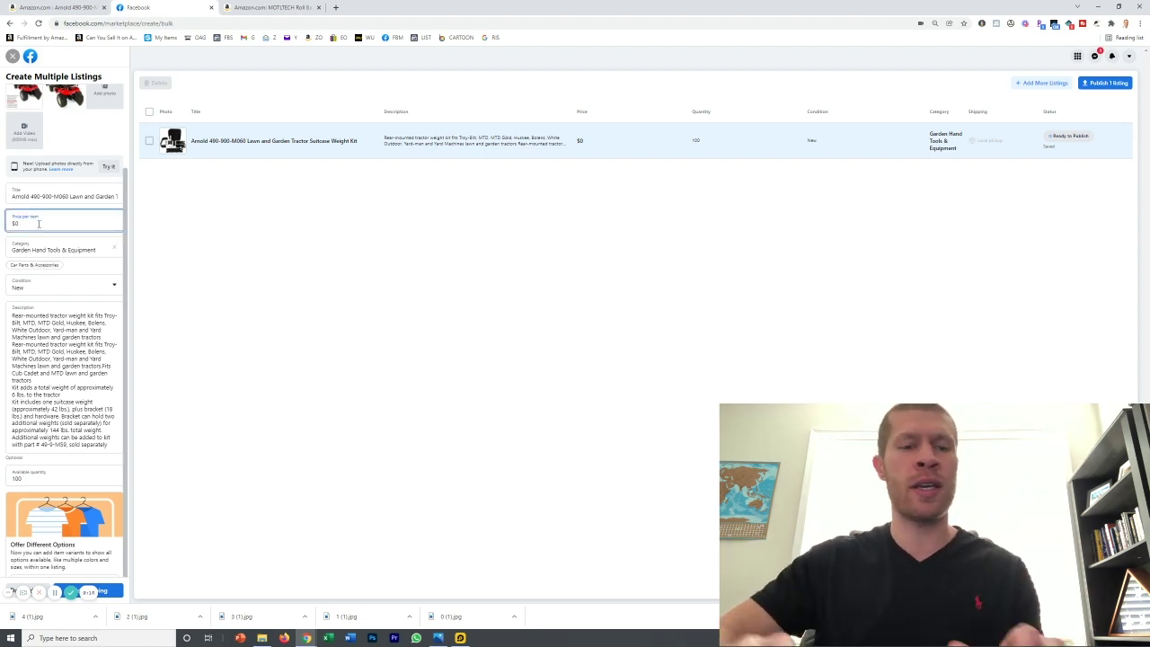
pyautogui.write('239')
pyautogui.scroll(-4, 40, 296)
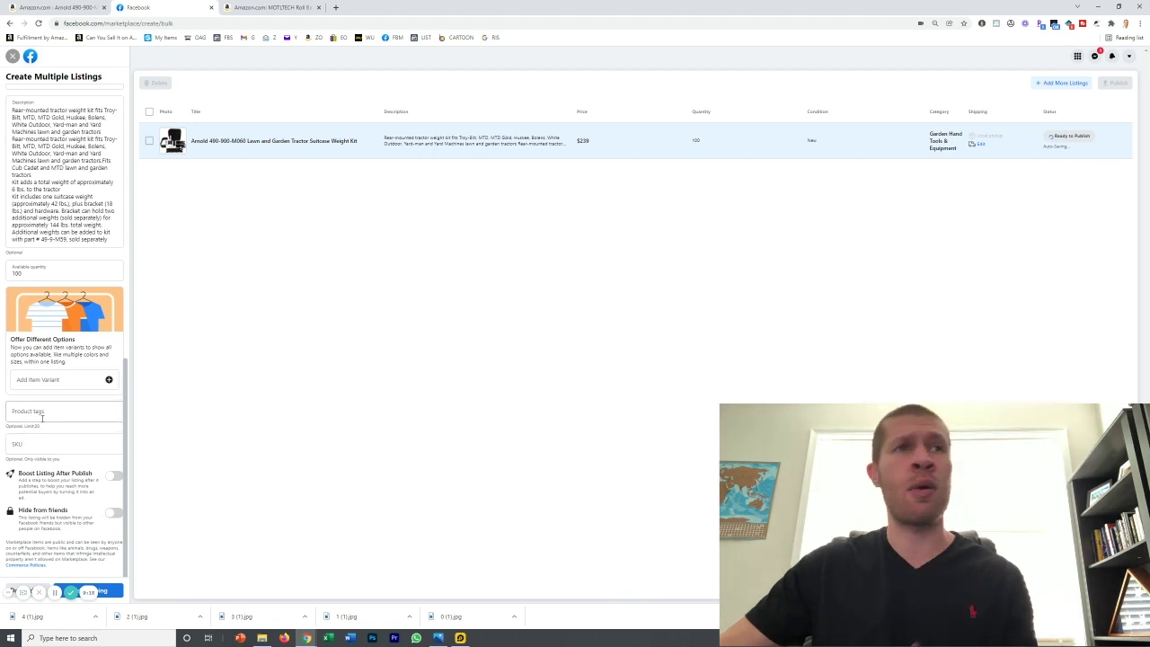
pyautogui.click(114, 514)
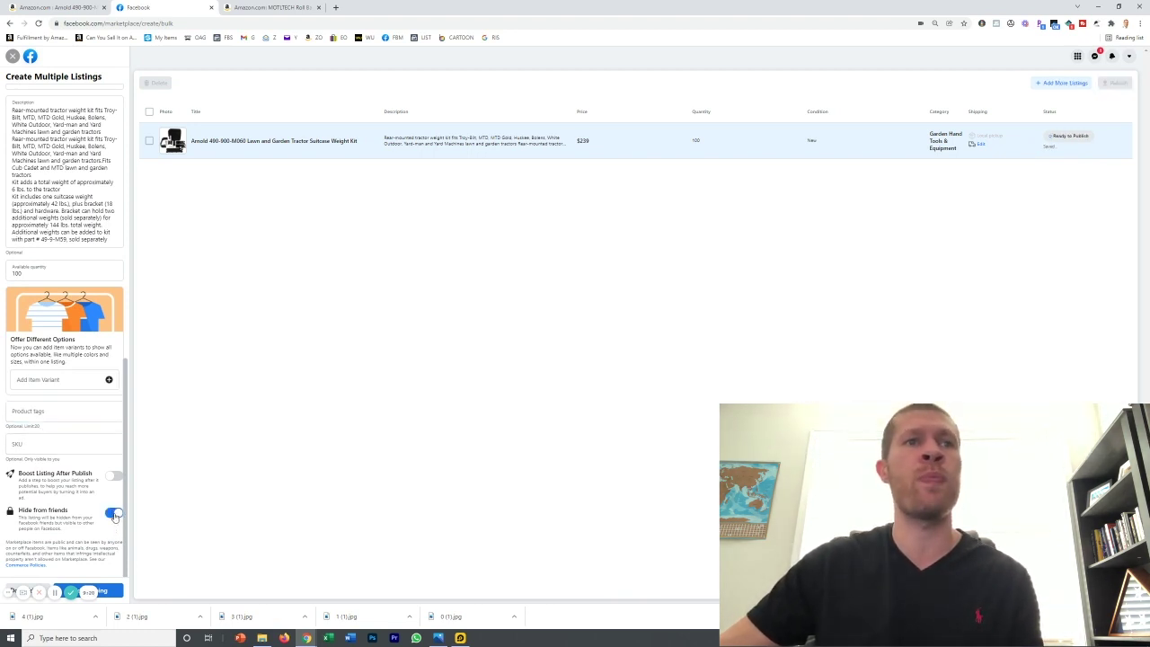
# Accept the shipping settings, finish editing, and publish the single $239 weight-kit listing
pyautogui.click(99, 591)
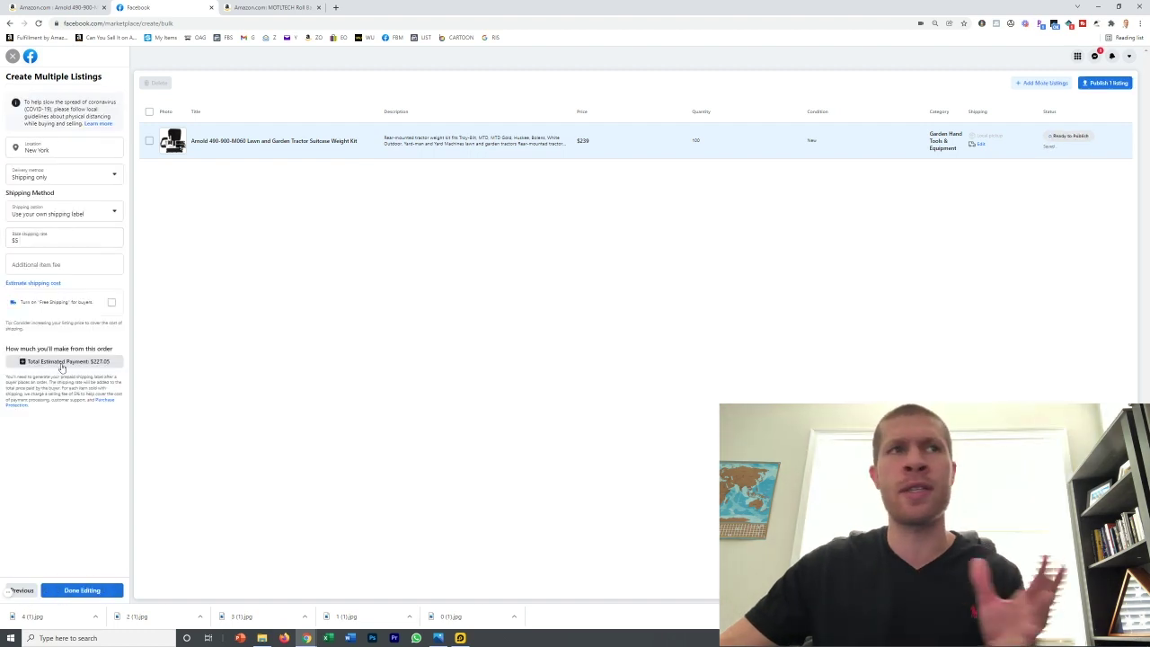
pyautogui.click(83, 591)
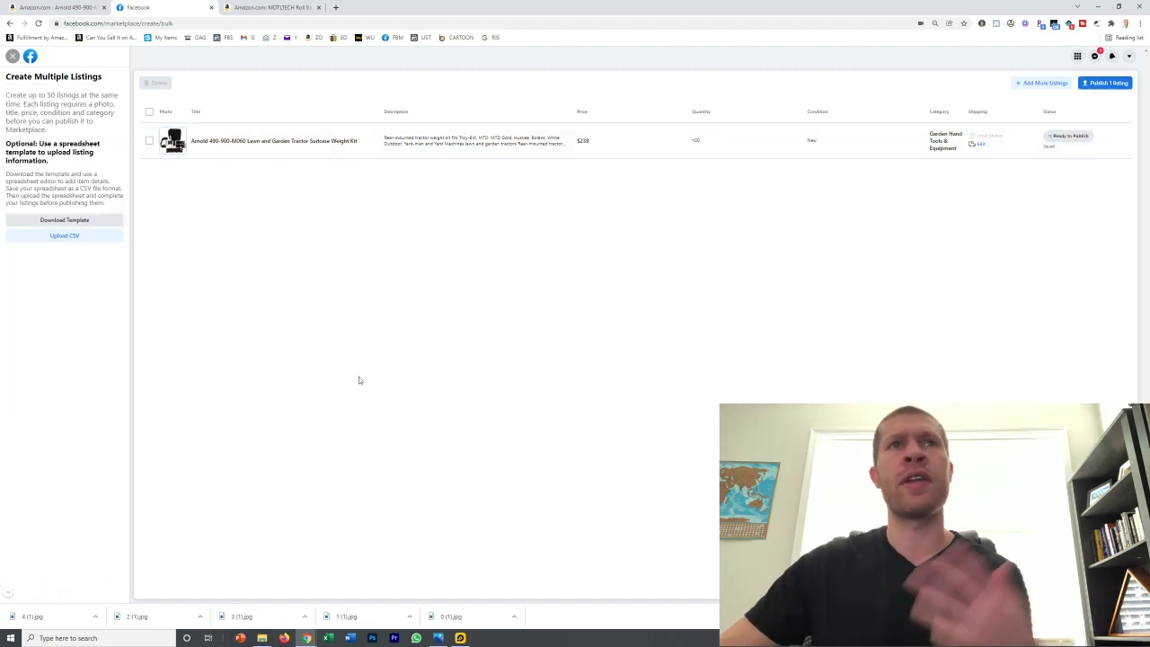
pyautogui.click(1111, 83)
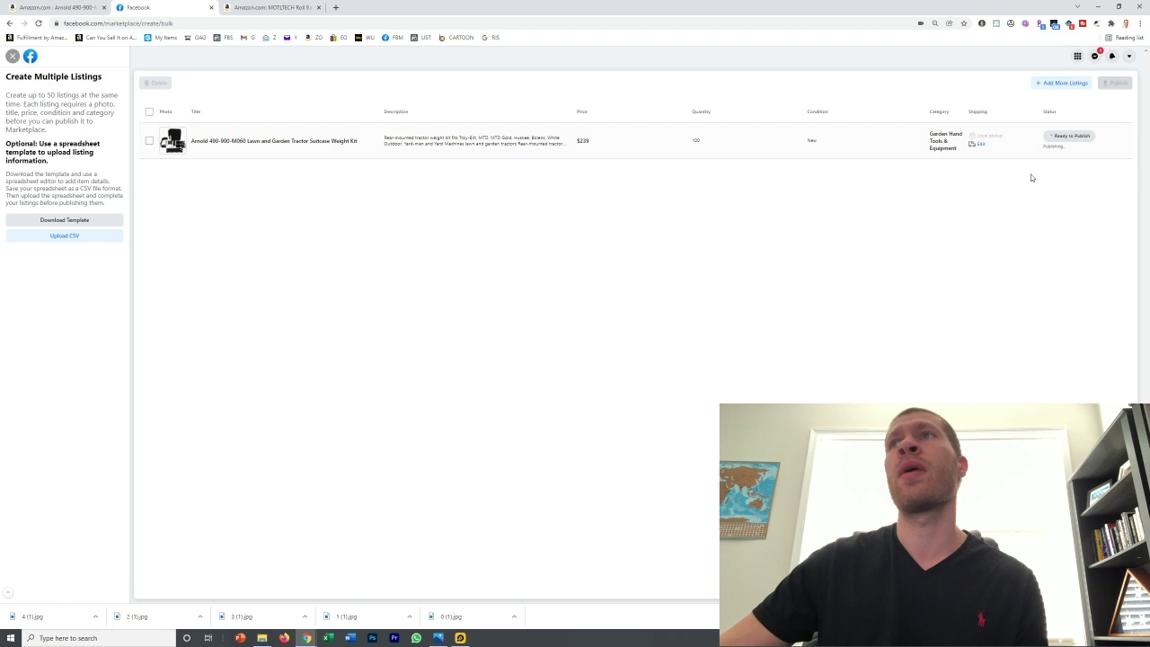